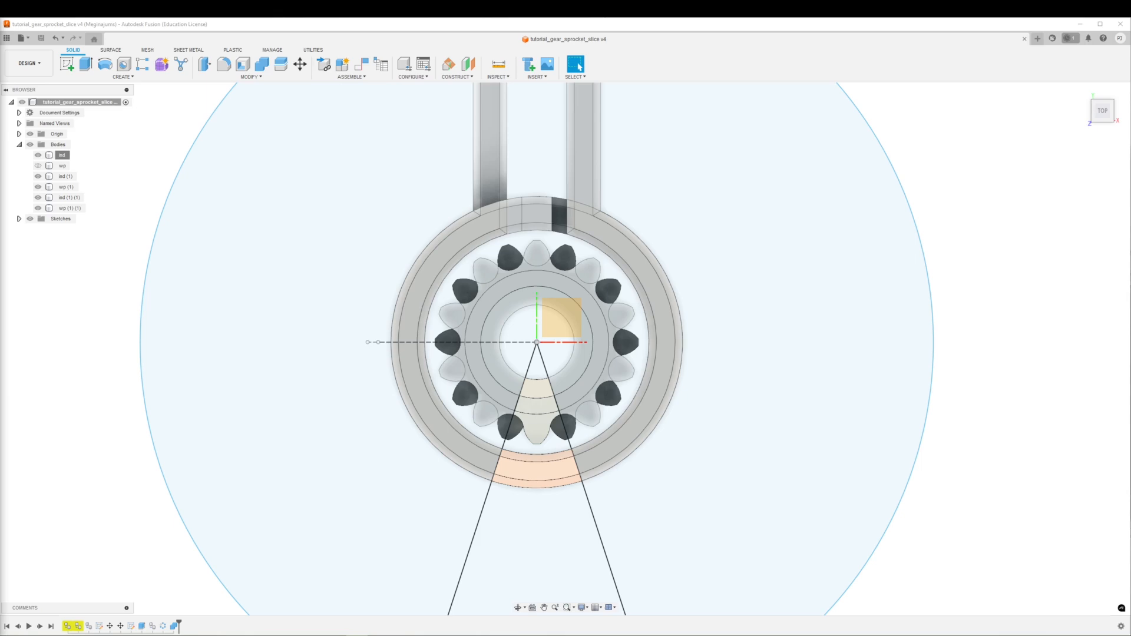
Hide the full inductor and workpiece bodies so only the sliced sector bodies remain, and view the slice from the top
left_click(628, 467)
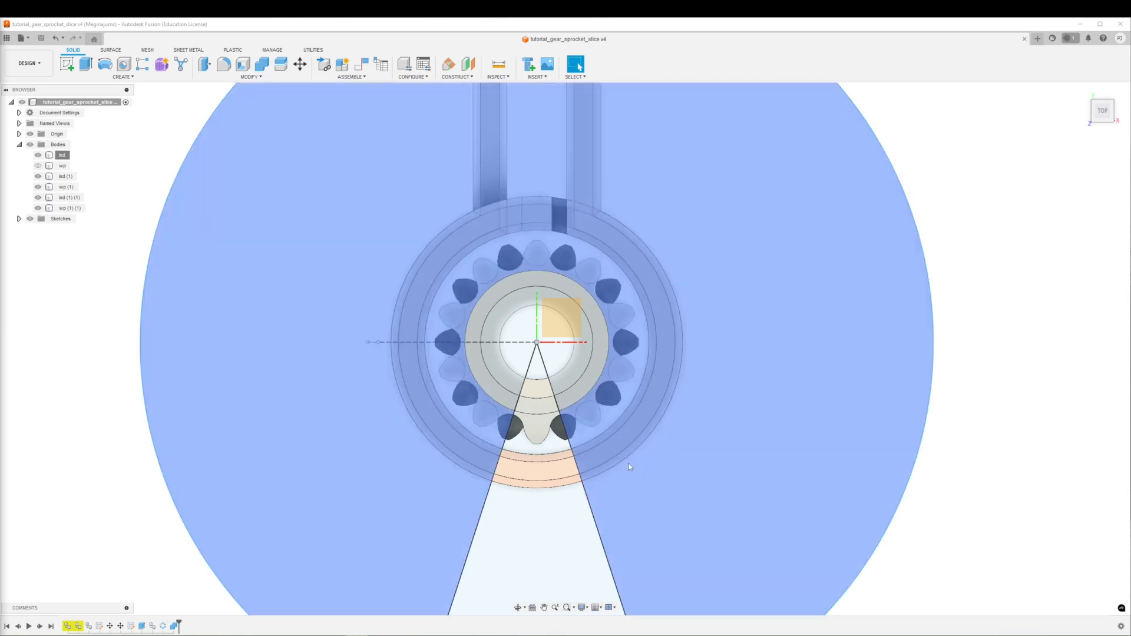
middle_click_drag(676, 480, 642, 377, "shift")
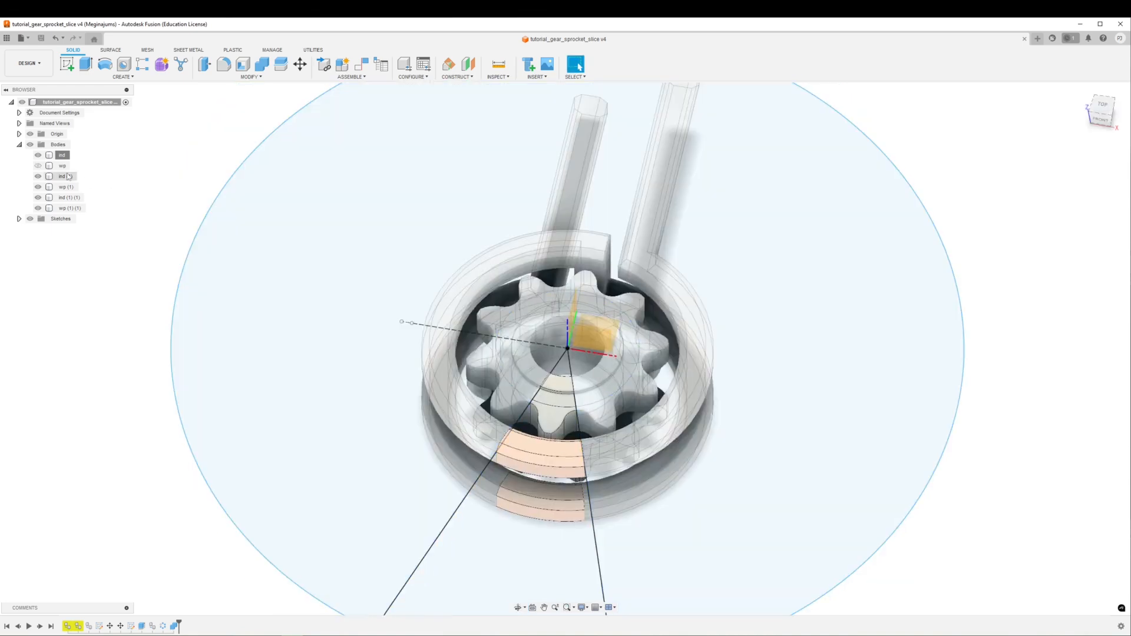
left_click(66, 176)
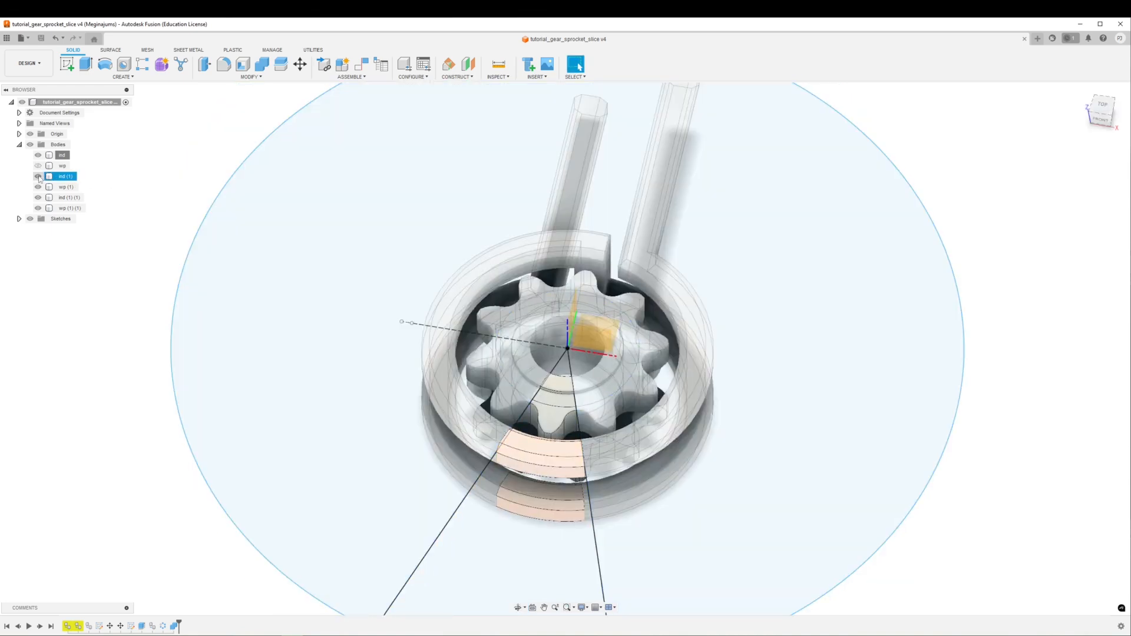
left_click(38, 156)
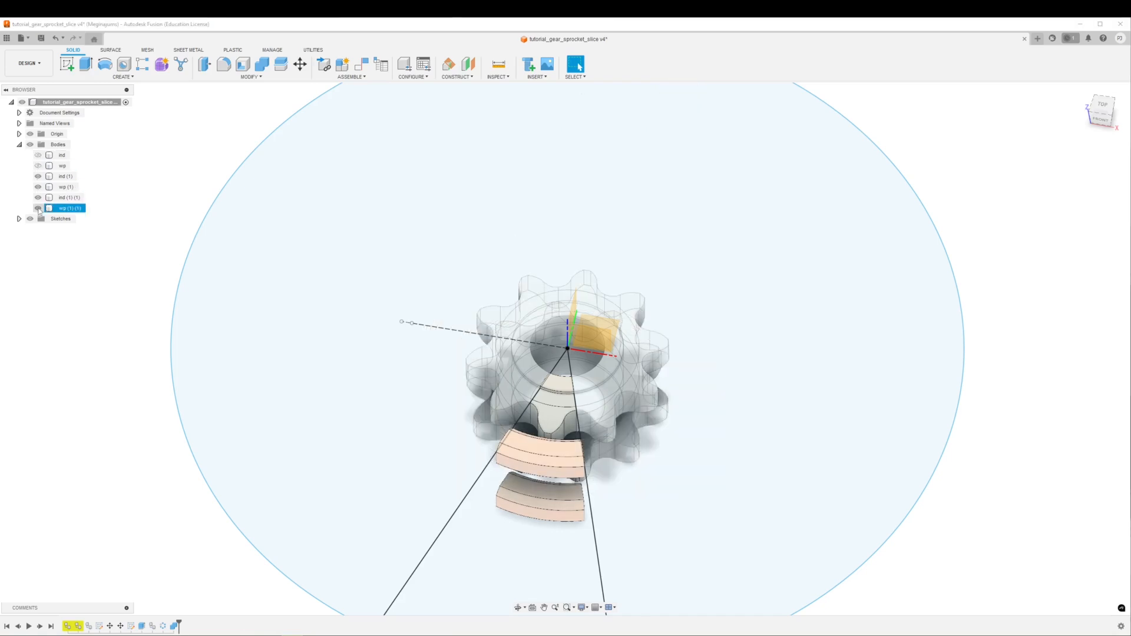
left_click(37, 208)
middle_click_drag(992, 469, 1018, 467, "shift")
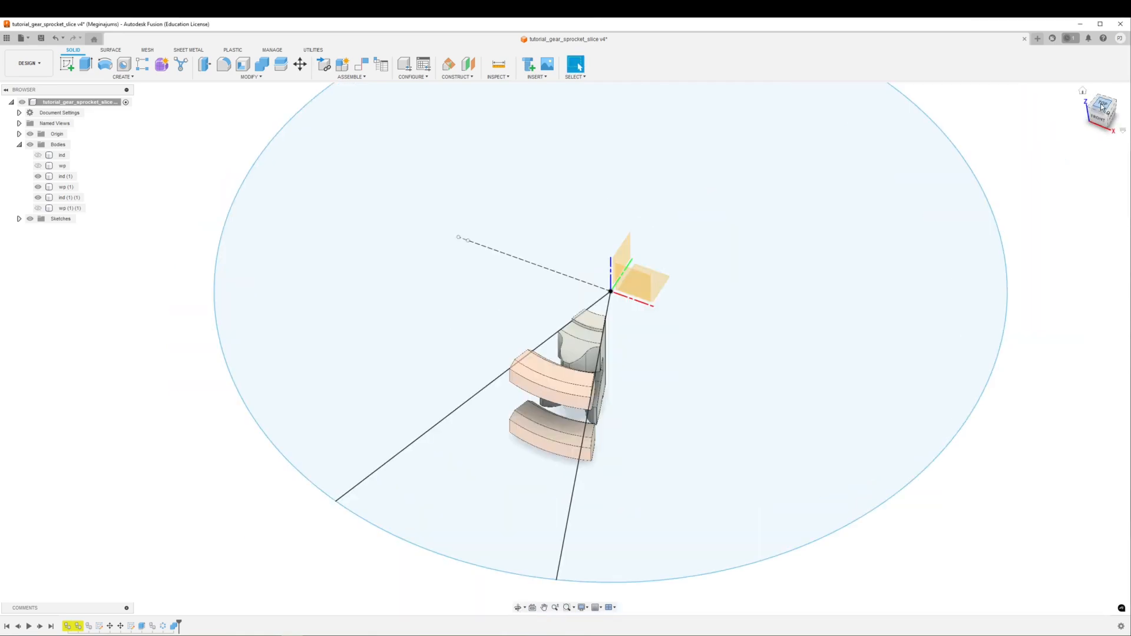
left_click(1092, 104)
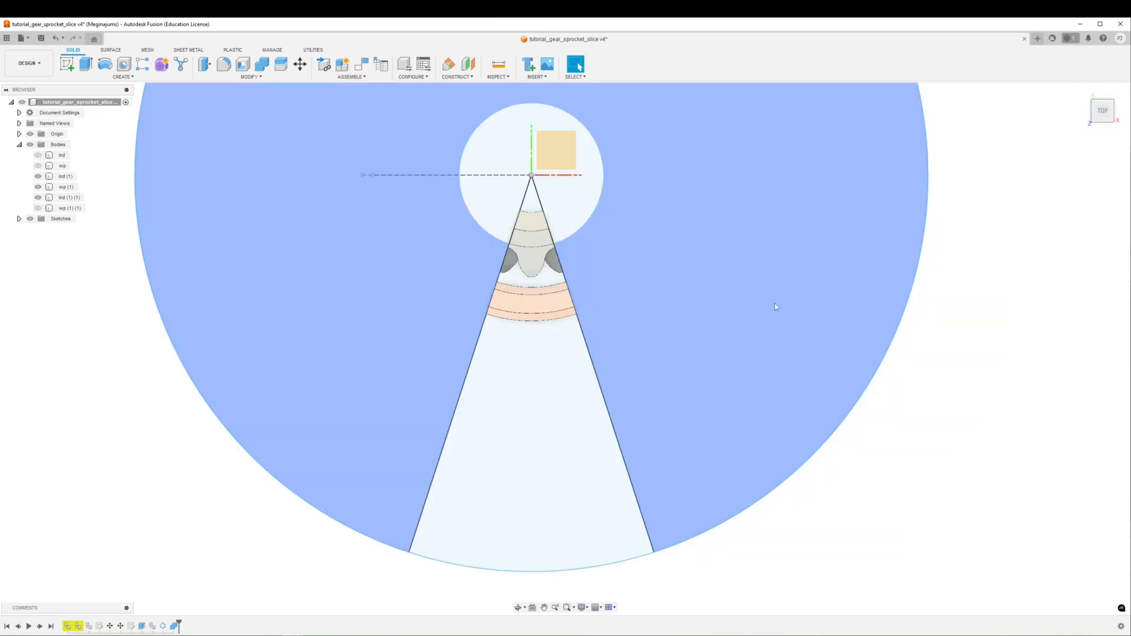
middle_click_drag(765, 370, 764, 466)
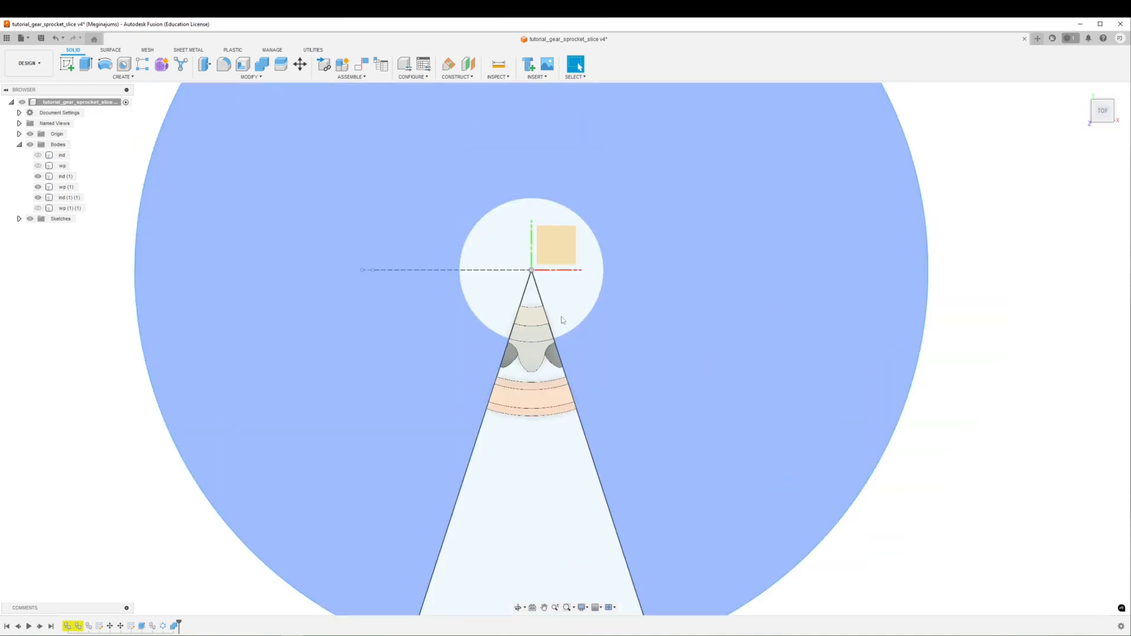
scroll(564, 327, "up", 2)
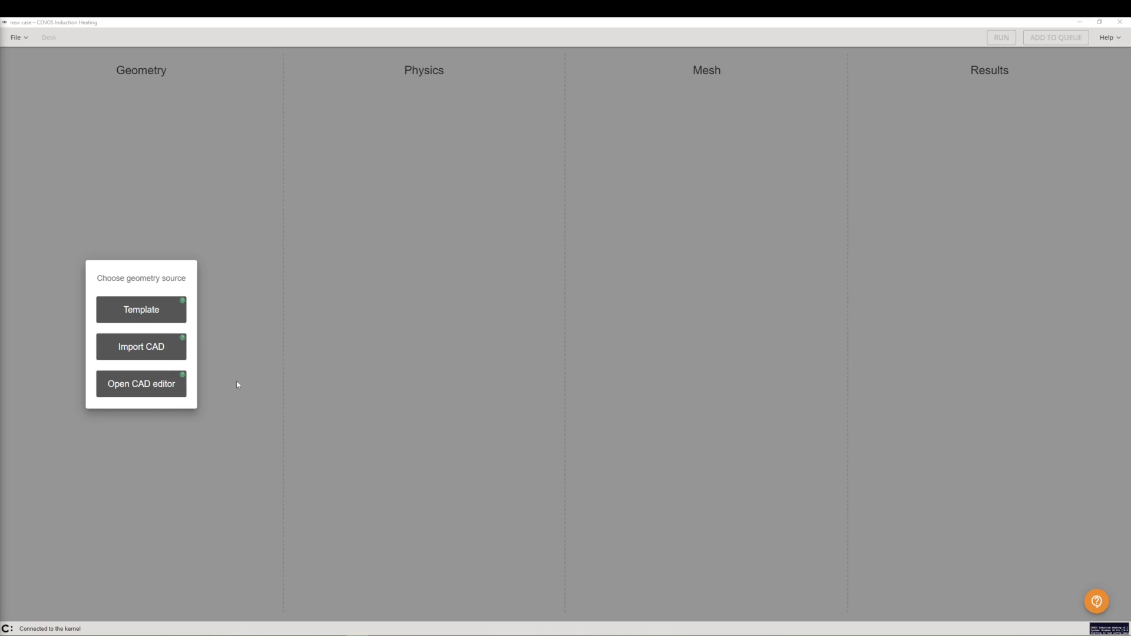
Import the CAD file tutorial_gear_sprocket_slice.step as the geometry source
left_click(171, 348)
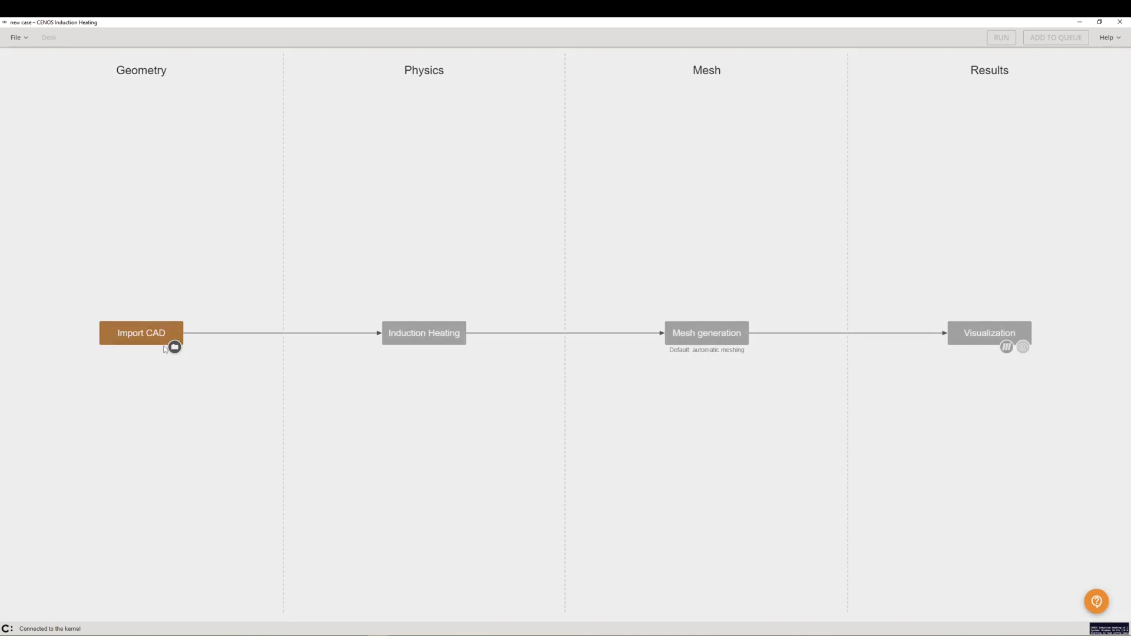
left_click(174, 347)
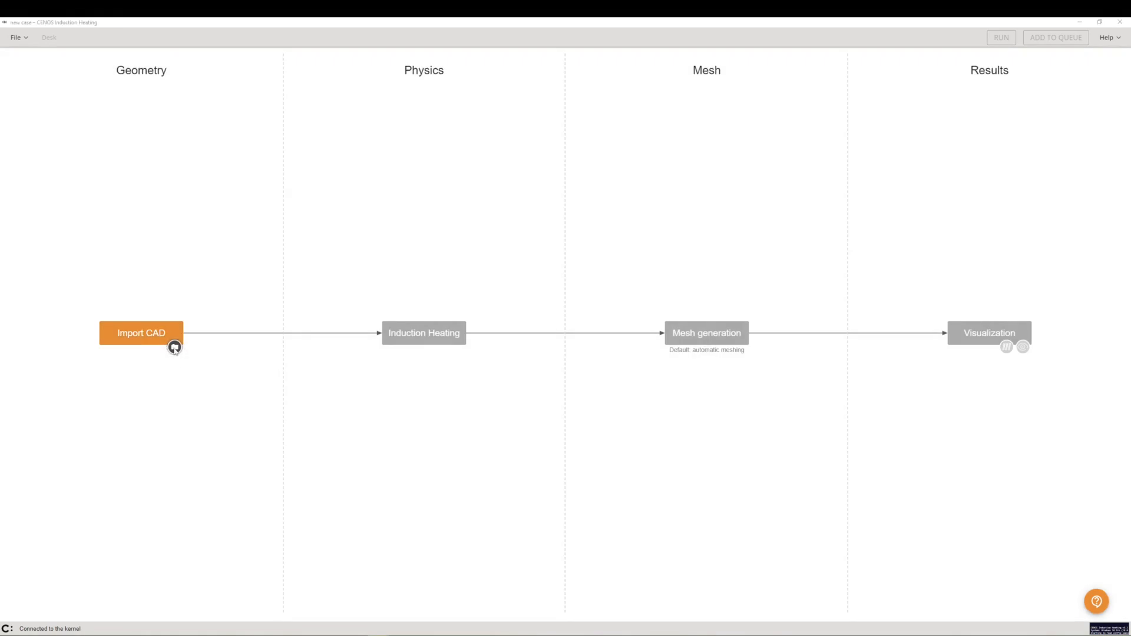
left_click(166, 99)
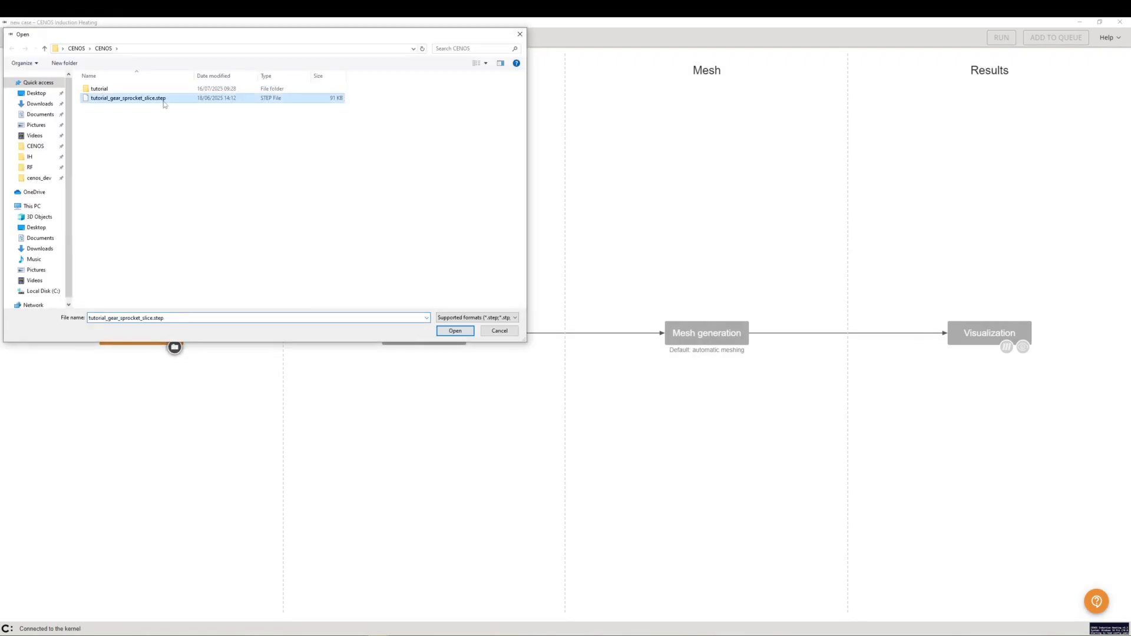
left_click(456, 331)
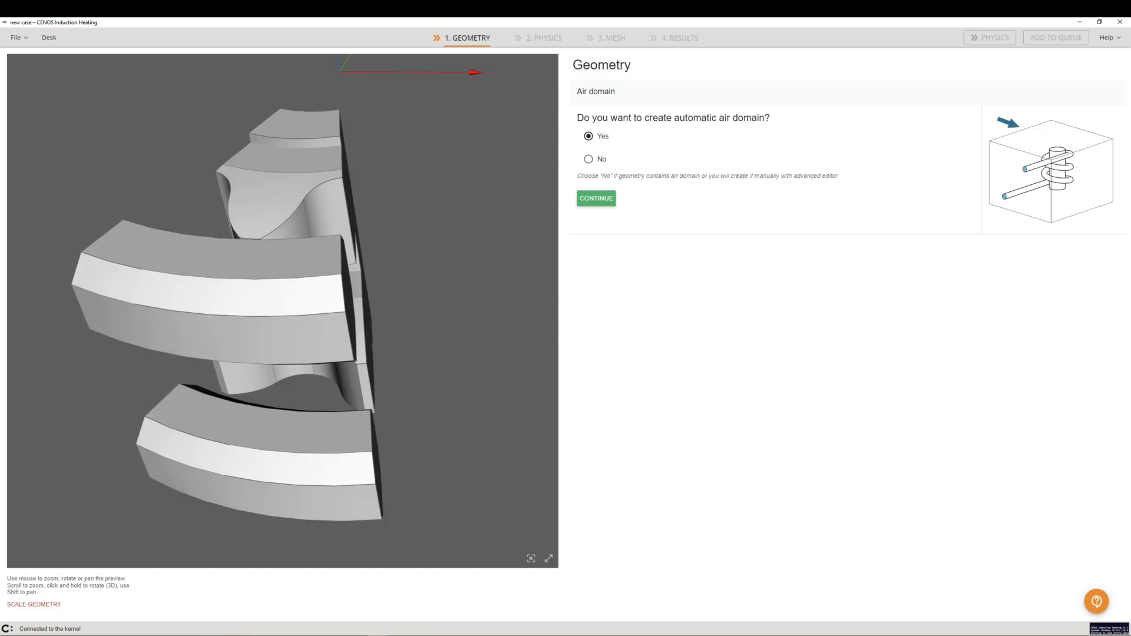
Choose to create an automatic air domain
left_click_drag(397, 414, 323, 406)
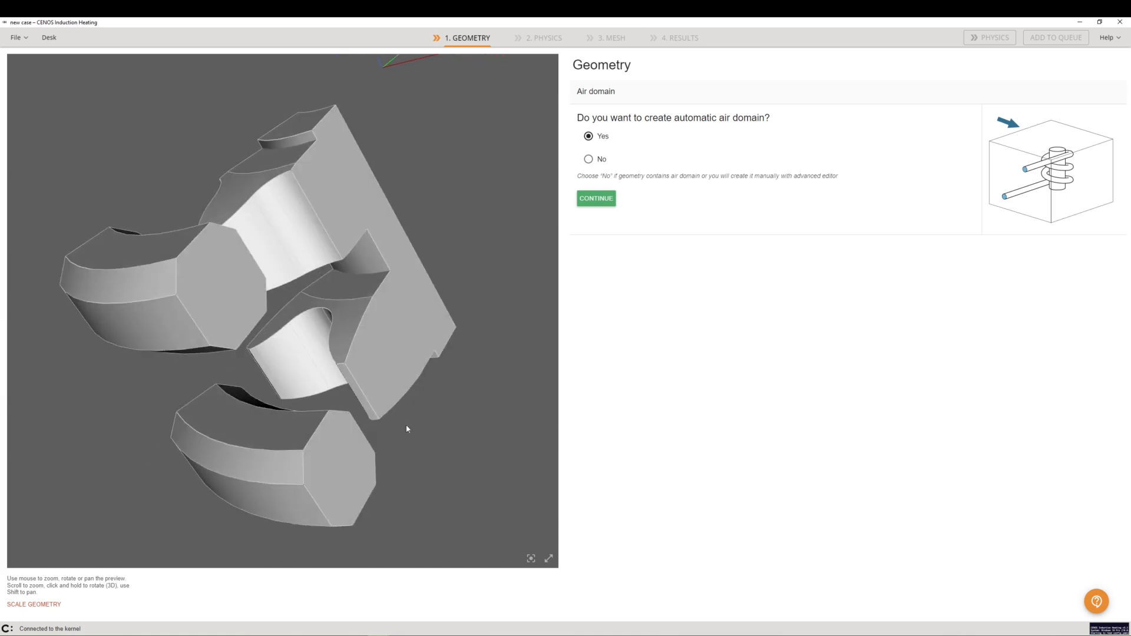
left_click(595, 204)
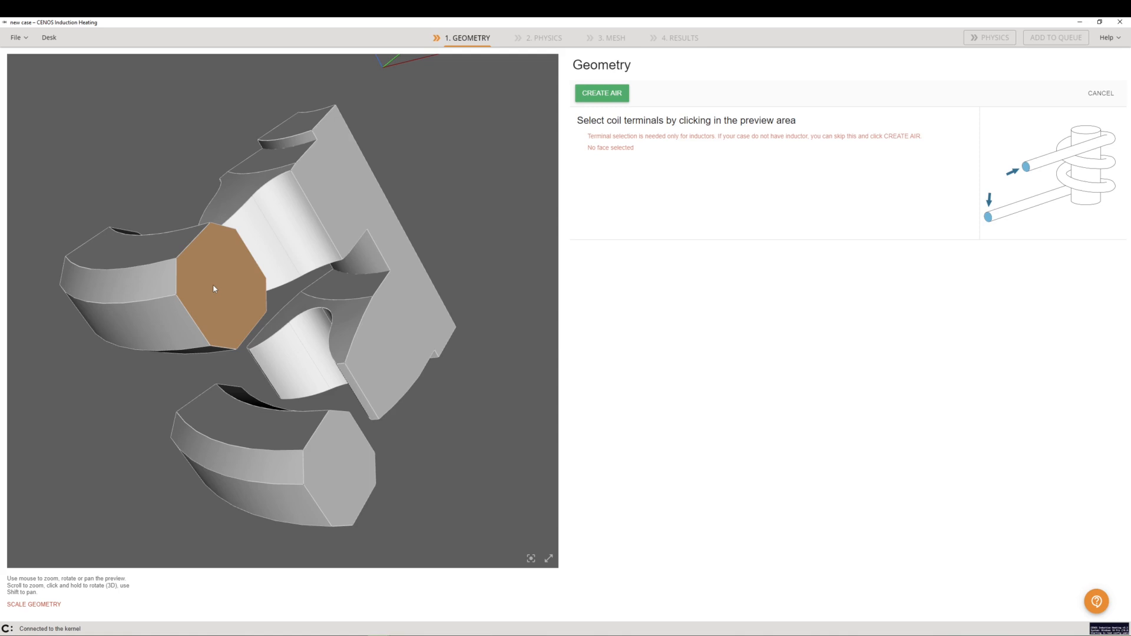
Select the two end faces of the upper coil segment as coil terminals and create the air domain
left_click(214, 289)
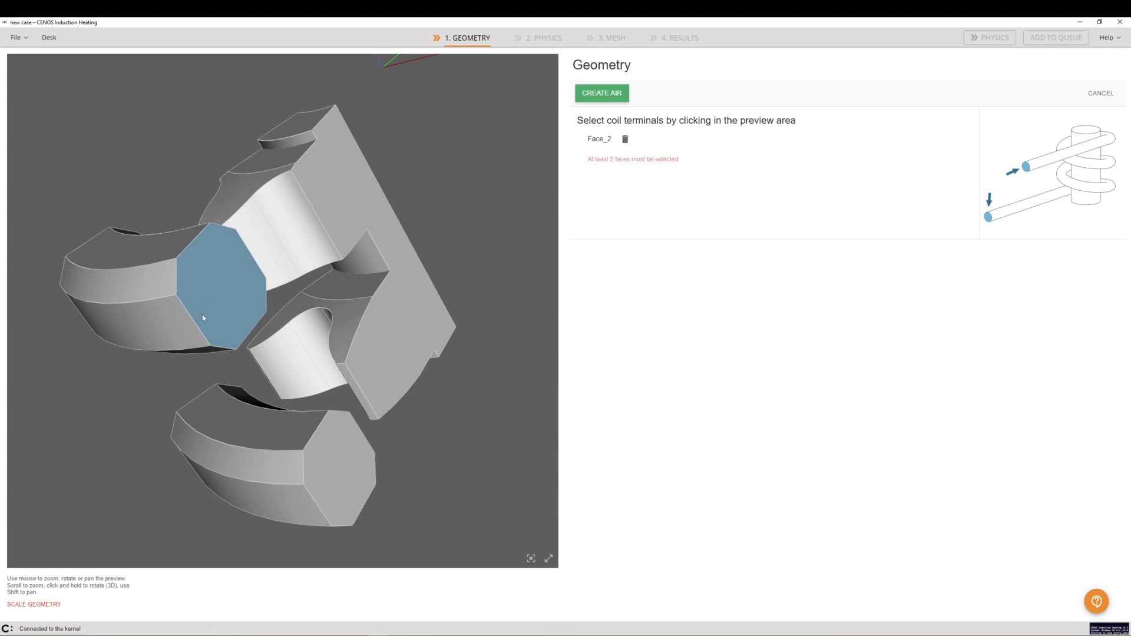
left_click_drag(146, 447, 433, 440)
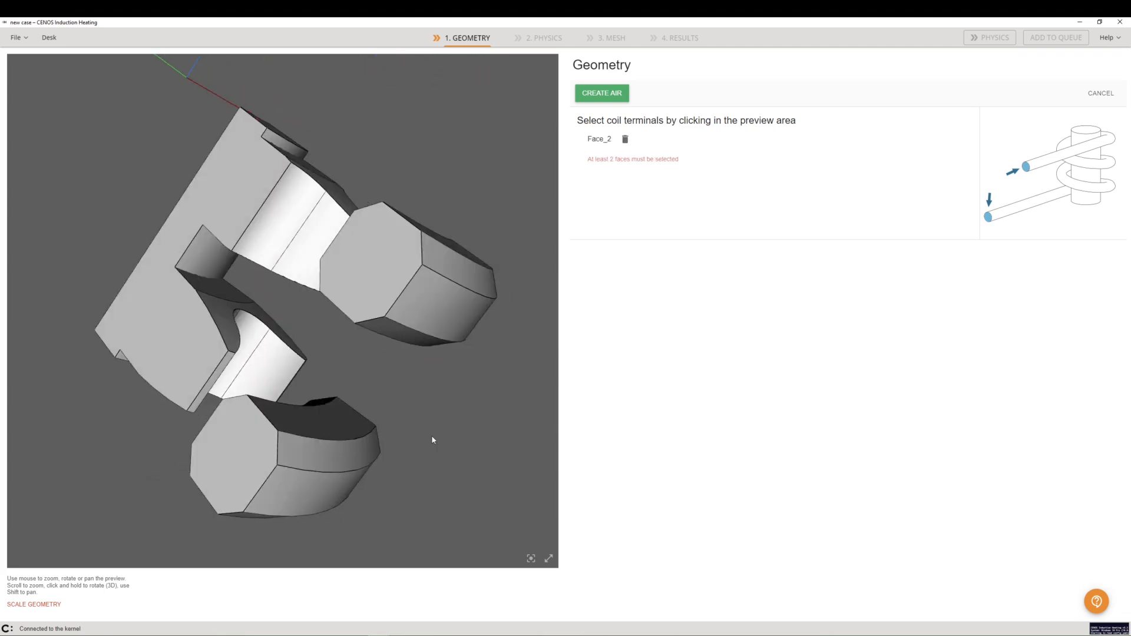
left_click(365, 280)
left_click_drag(487, 172, 196, 126)
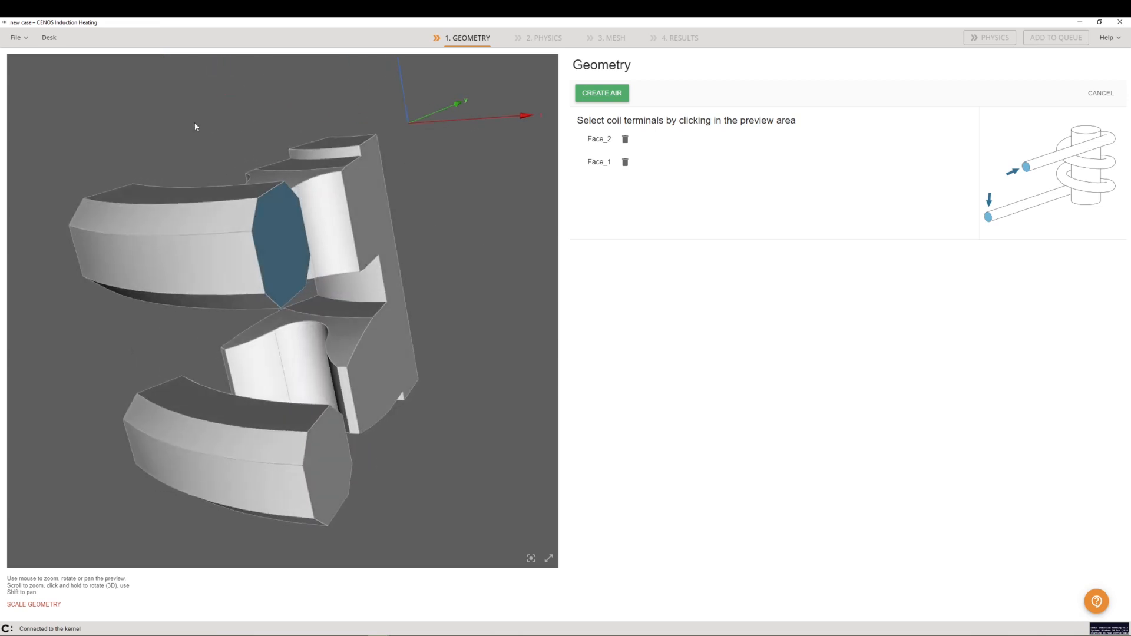
left_click(606, 95)
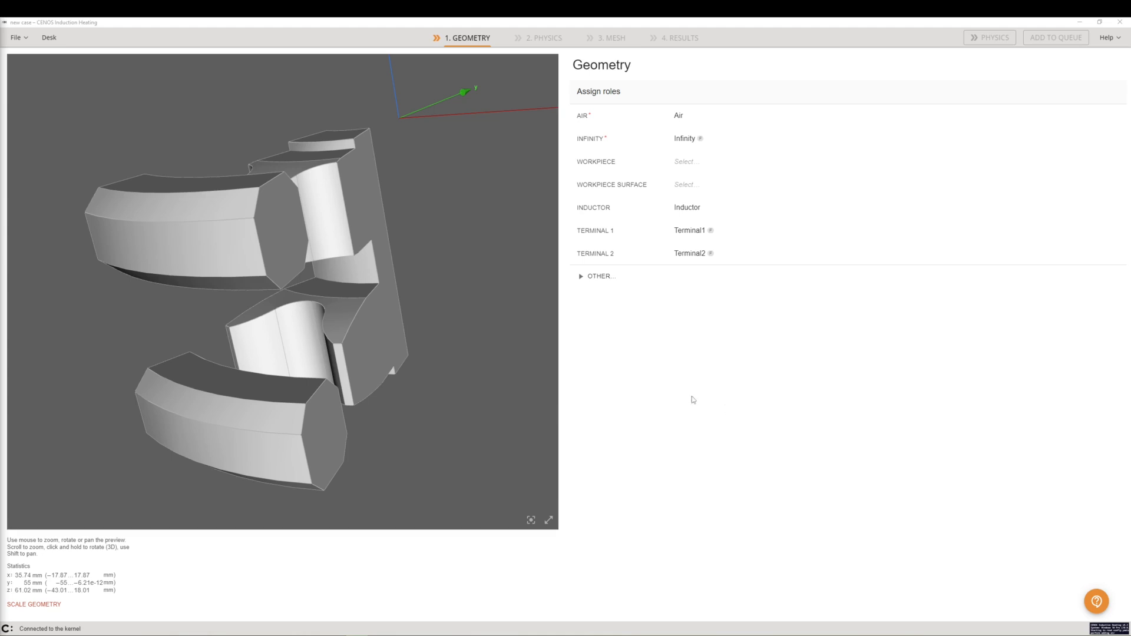
Add the matching end face of the lower coil segment to the Terminal 1 role and re-assign it
left_click(593, 211)
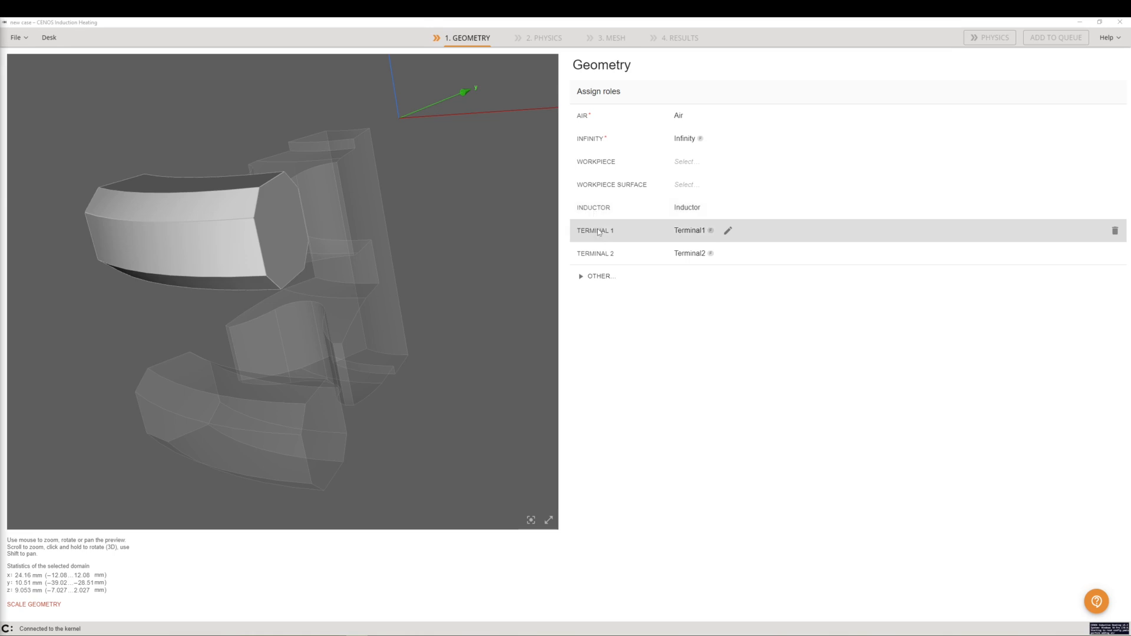
left_click(598, 231)
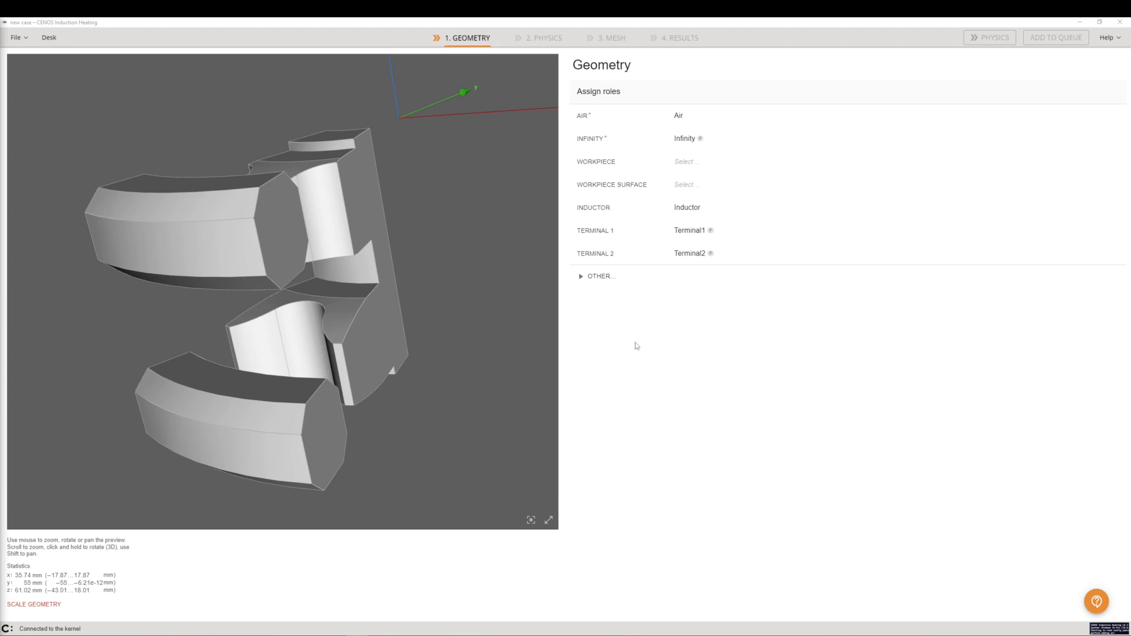
left_click(635, 234)
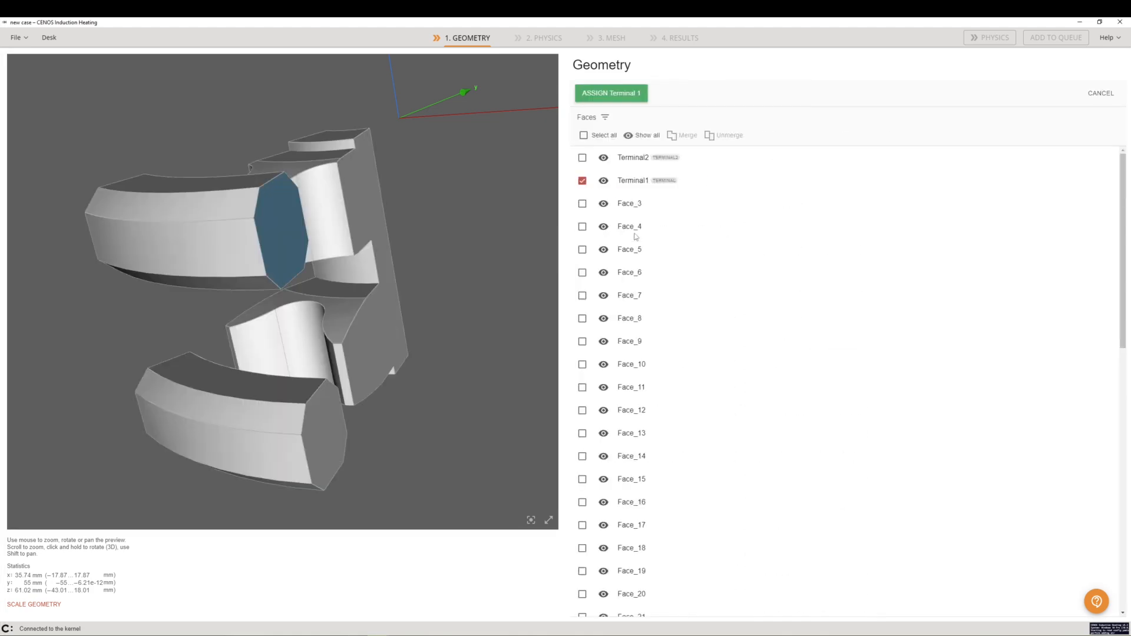
left_click_drag(240, 347, 328, 270)
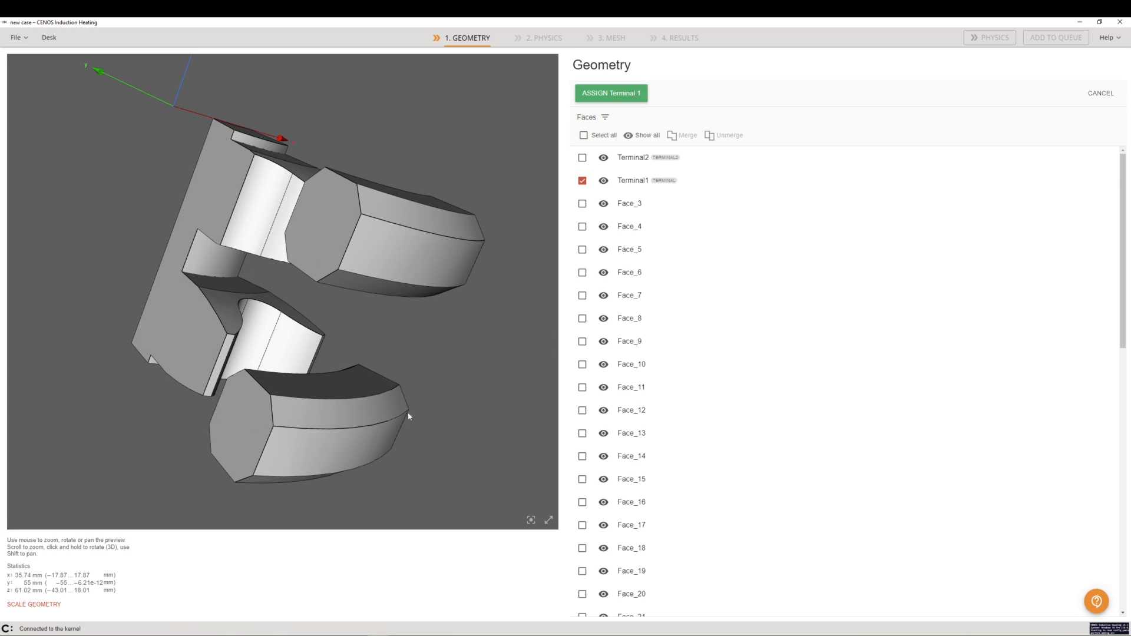
left_click_drag(389, 394, 255, 432)
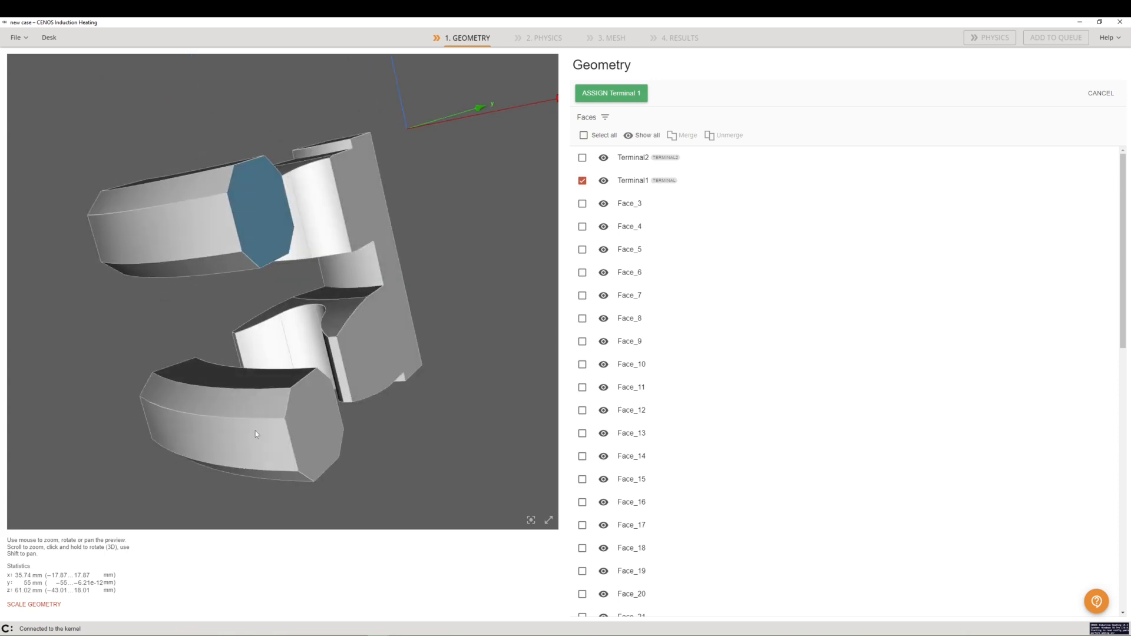
left_click(316, 437)
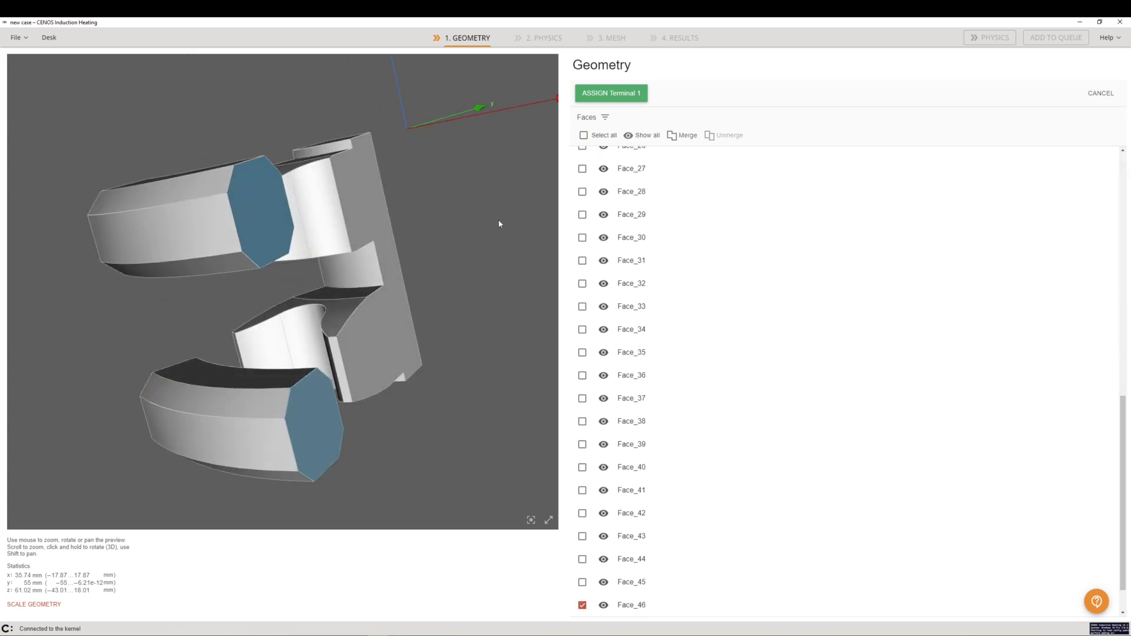
left_click(610, 93)
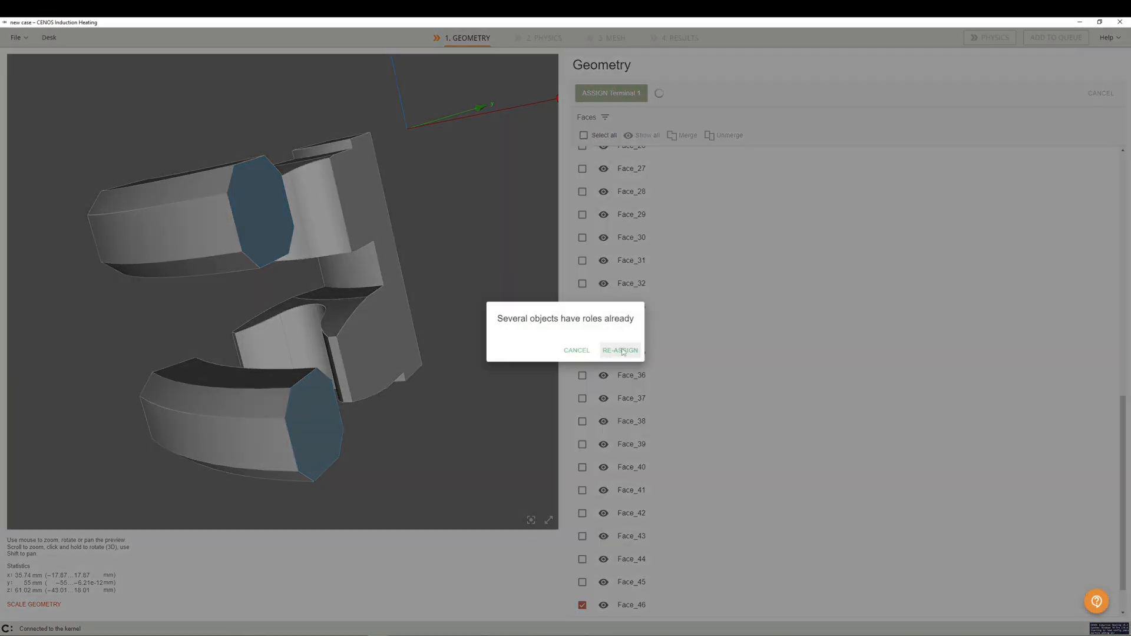
left_click(621, 351)
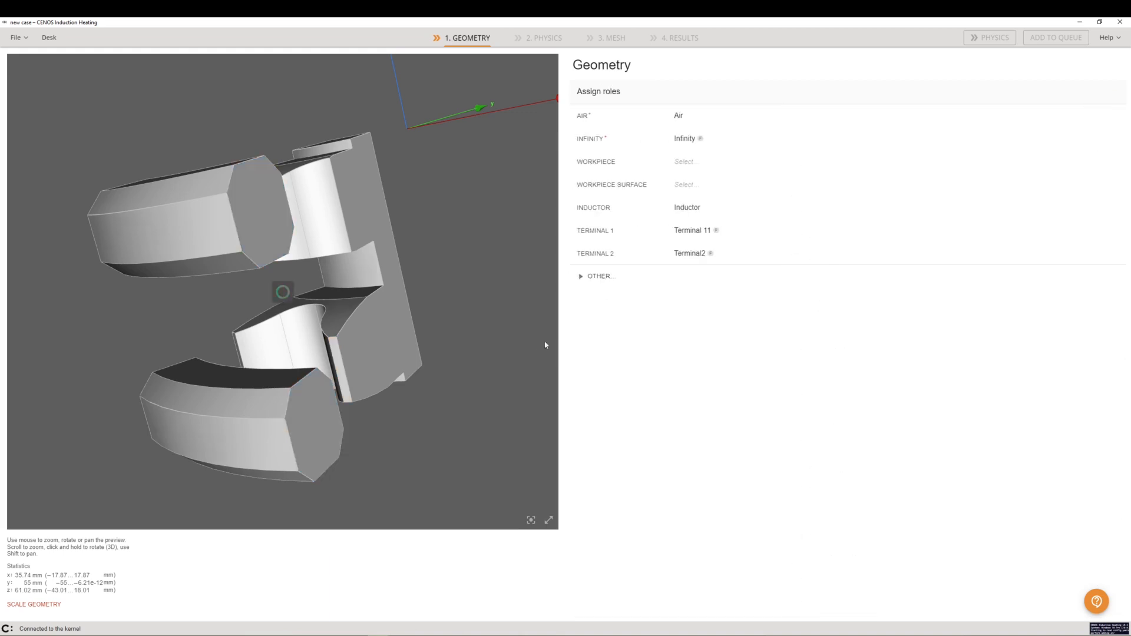
Add the lower coil segment's other end face to the Terminal 2 role and re-assign it
left_click(690, 253)
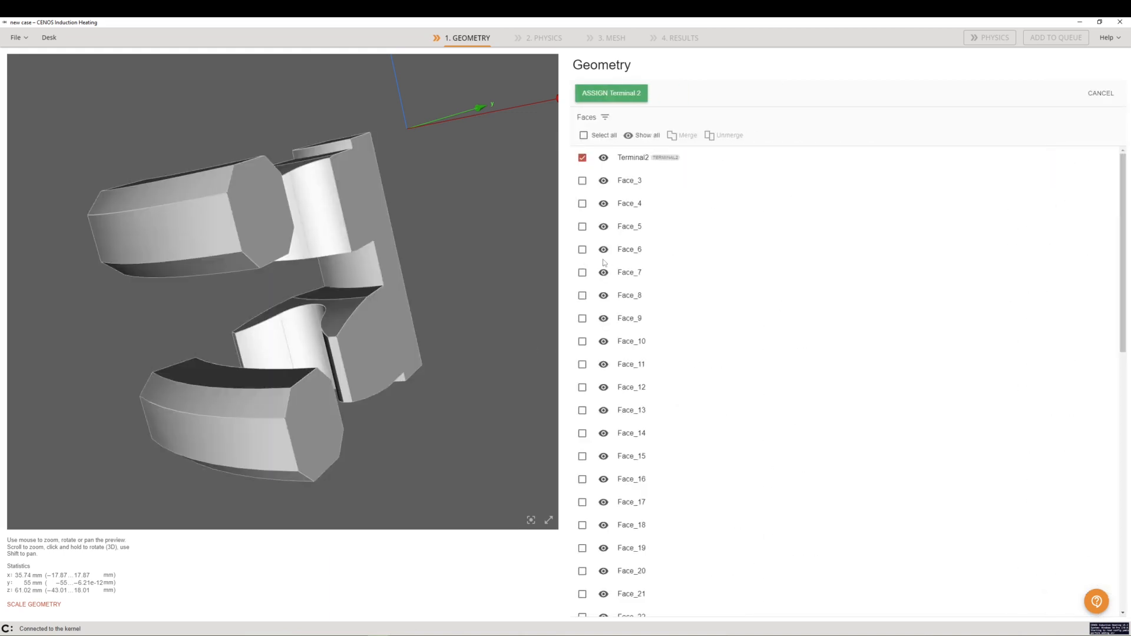
left_click_drag(172, 458, 274, 436)
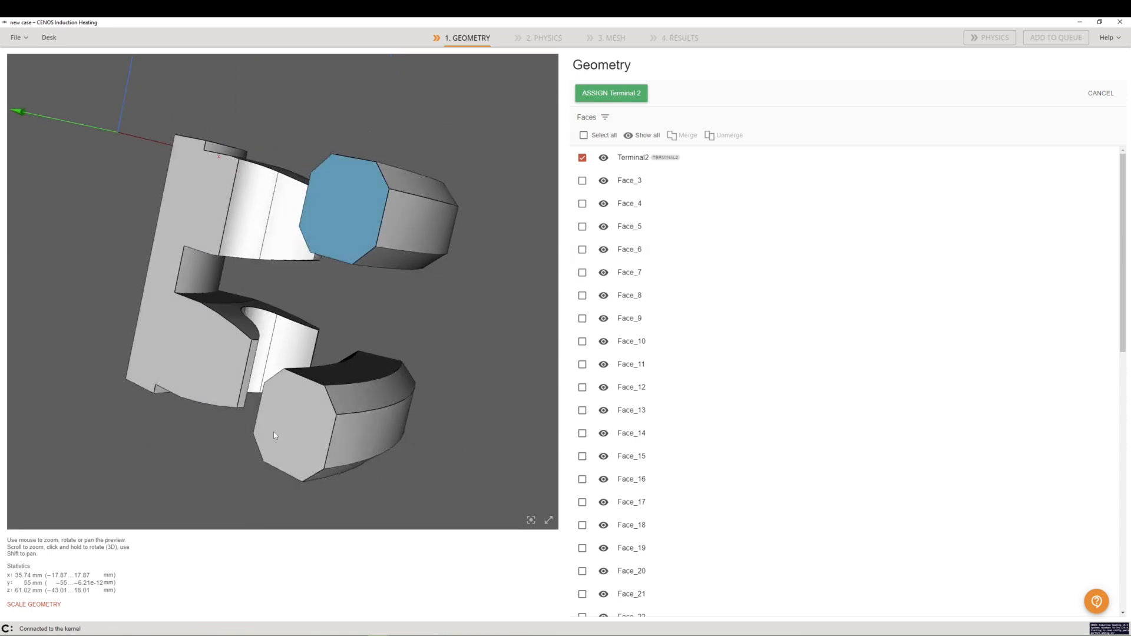
left_click(273, 435)
left_click(611, 97)
left_click(615, 352)
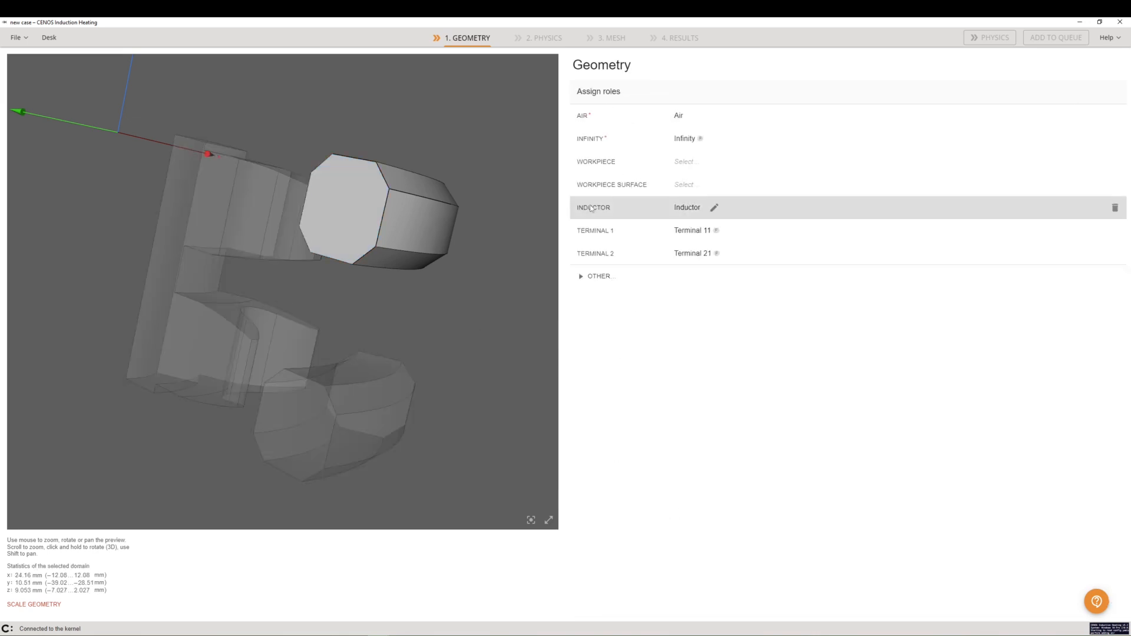
Add the lower coil body to the Inductor role alongside the existing inductor and re-assign it
left_click(591, 208)
left_click(372, 416)
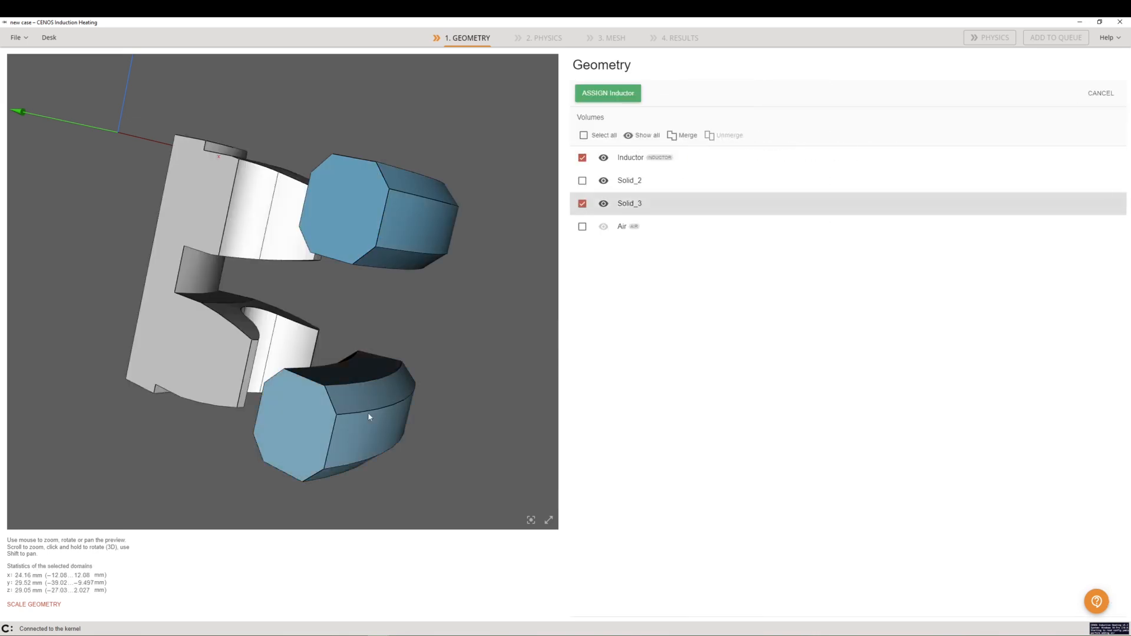
left_click(593, 95)
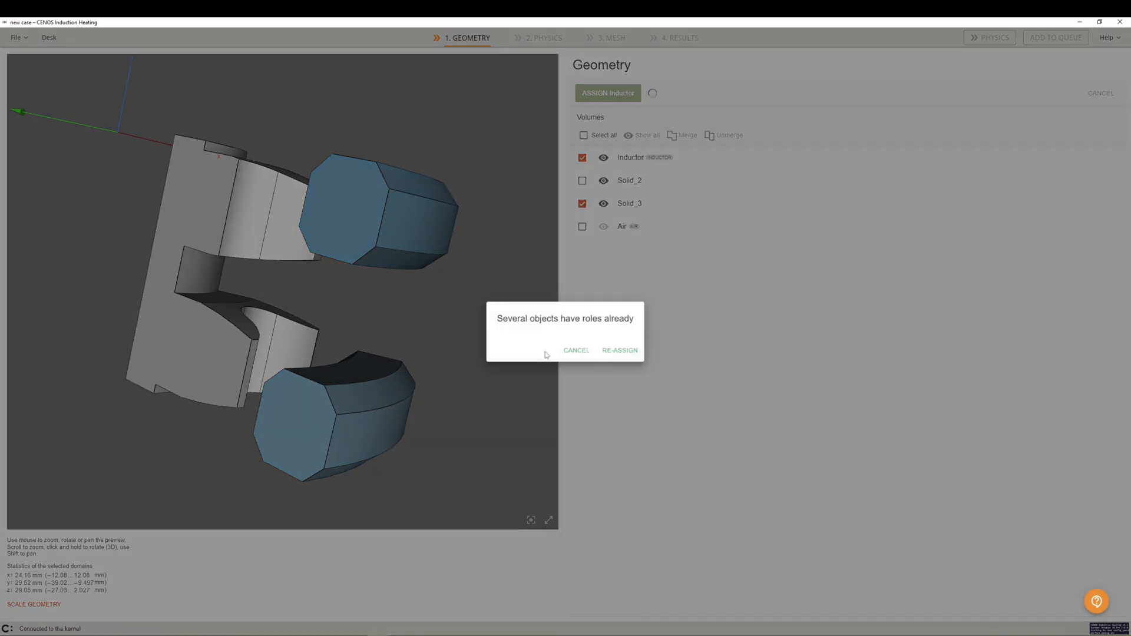
left_click(610, 352)
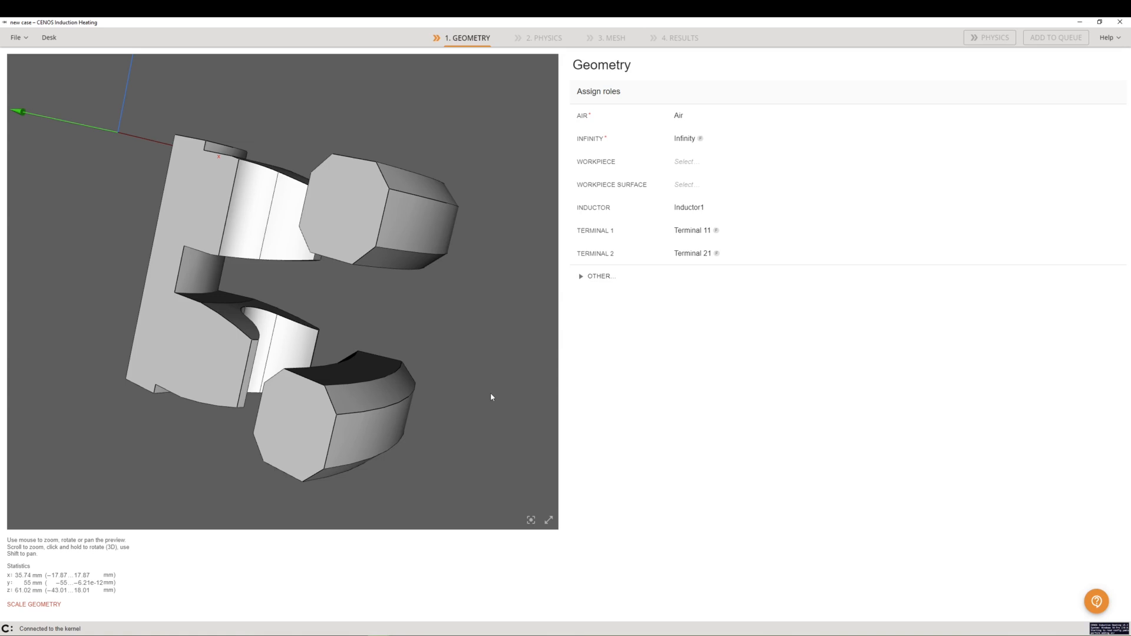
Assign the gear slice body, Solid_2, to the Workpiece role
left_click(593, 168)
left_click(239, 216)
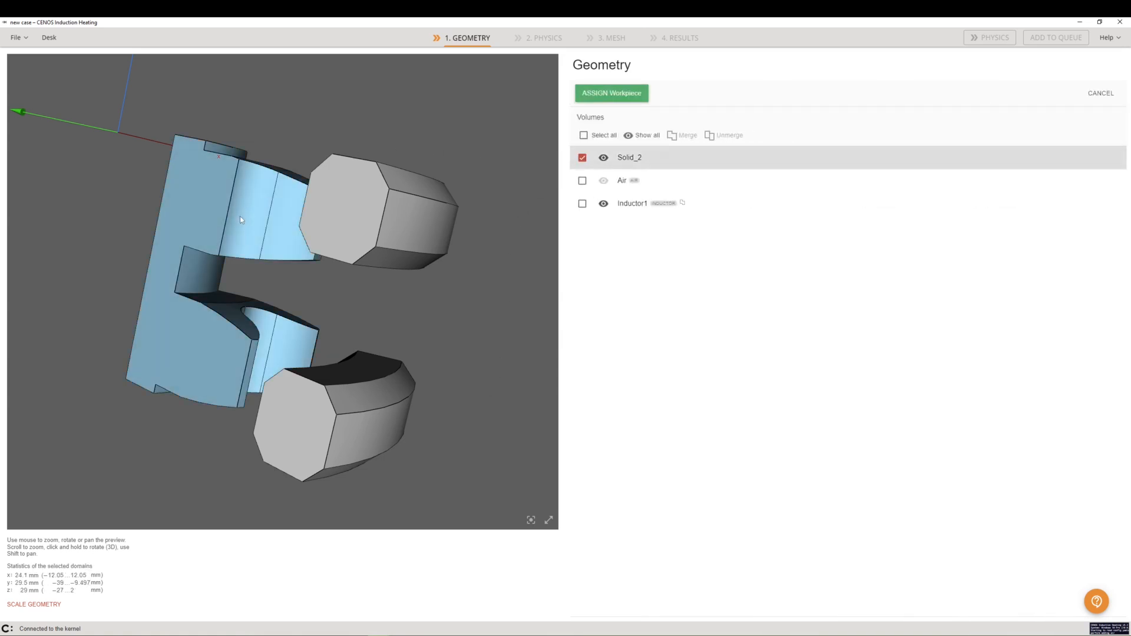
left_click(603, 94)
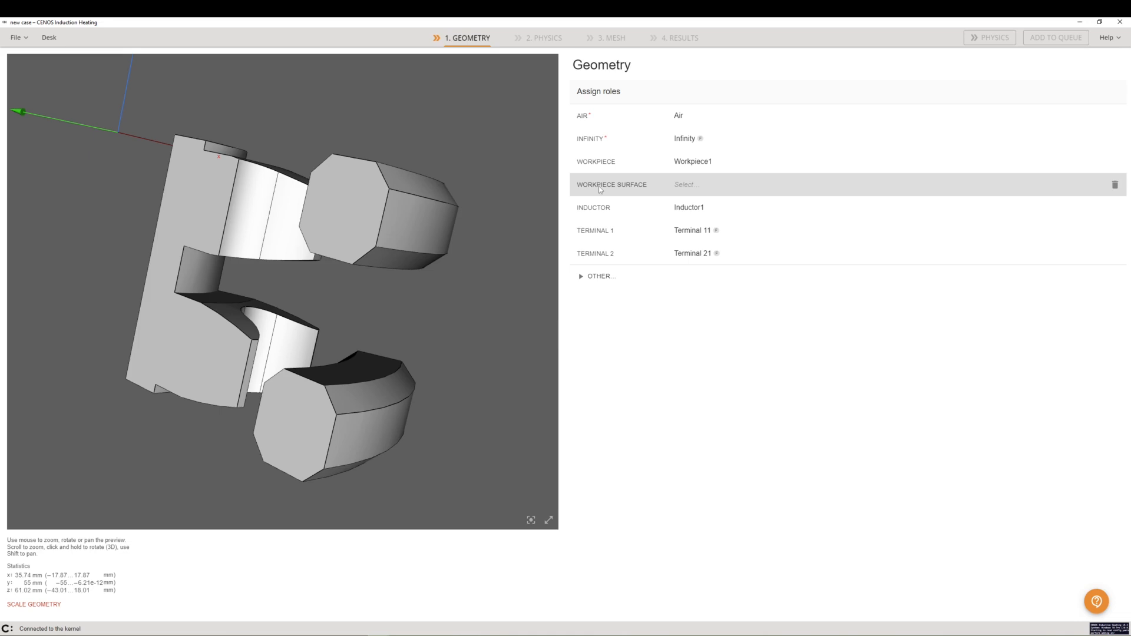
Assign all Workpiece1 faces except the two flat cut faces of the gear slice to the Workpiece Surface role
left_click(600, 190)
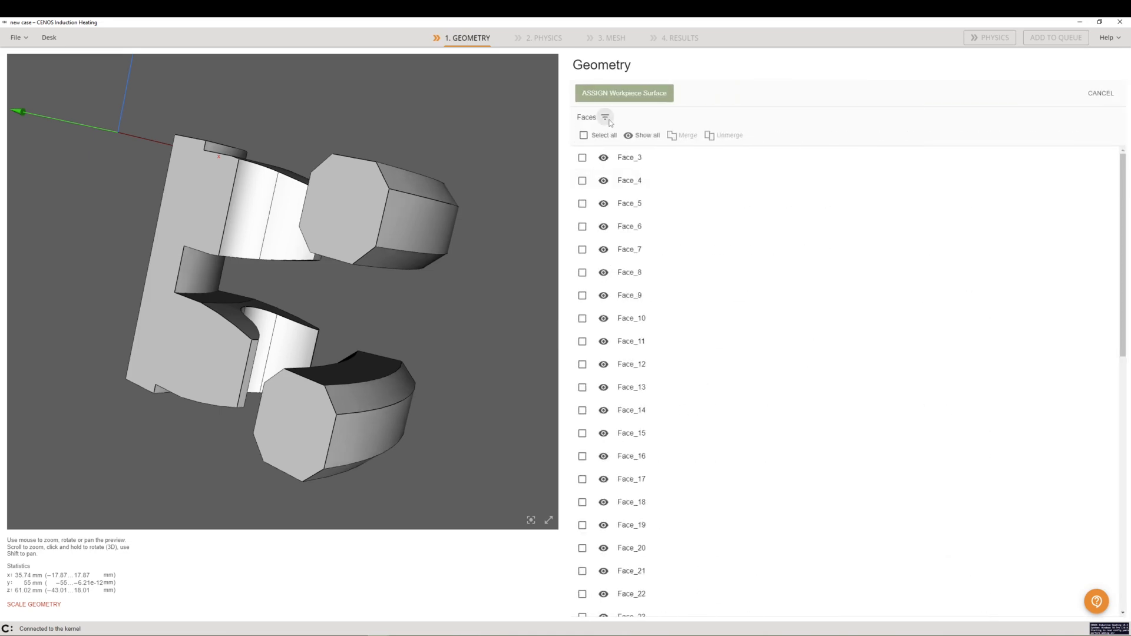
left_click(606, 119)
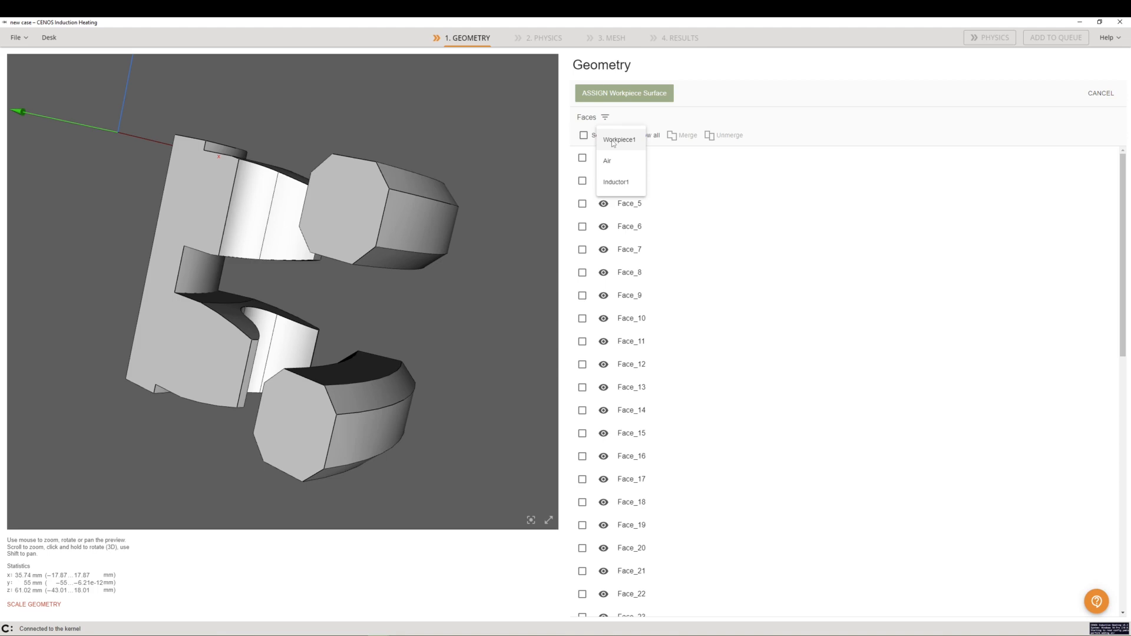
left_click(612, 140)
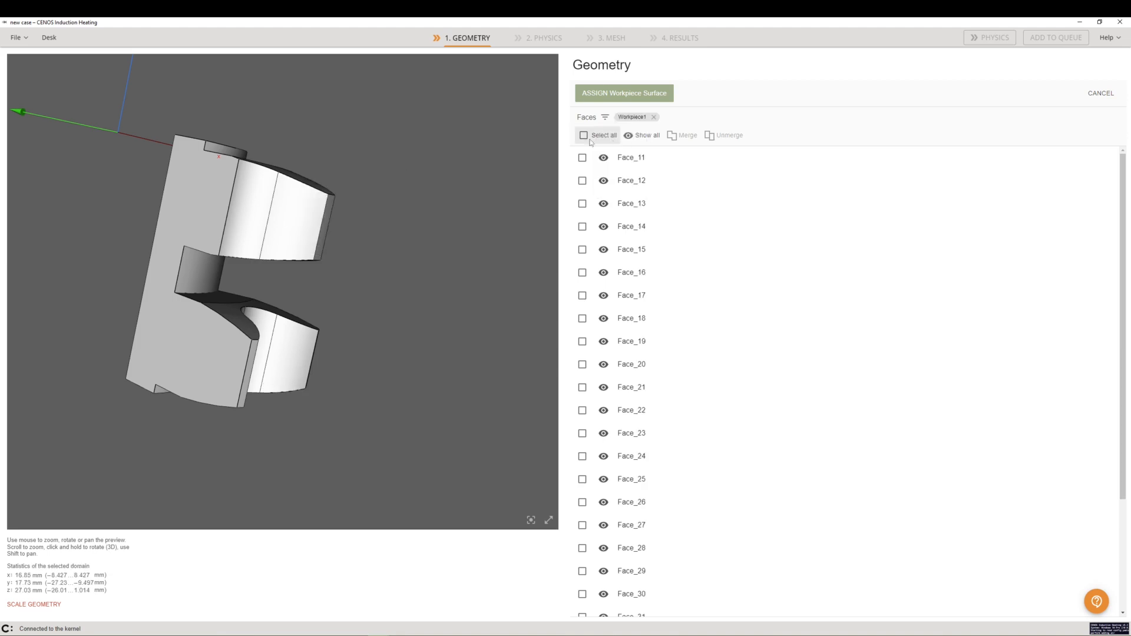
left_click(584, 136)
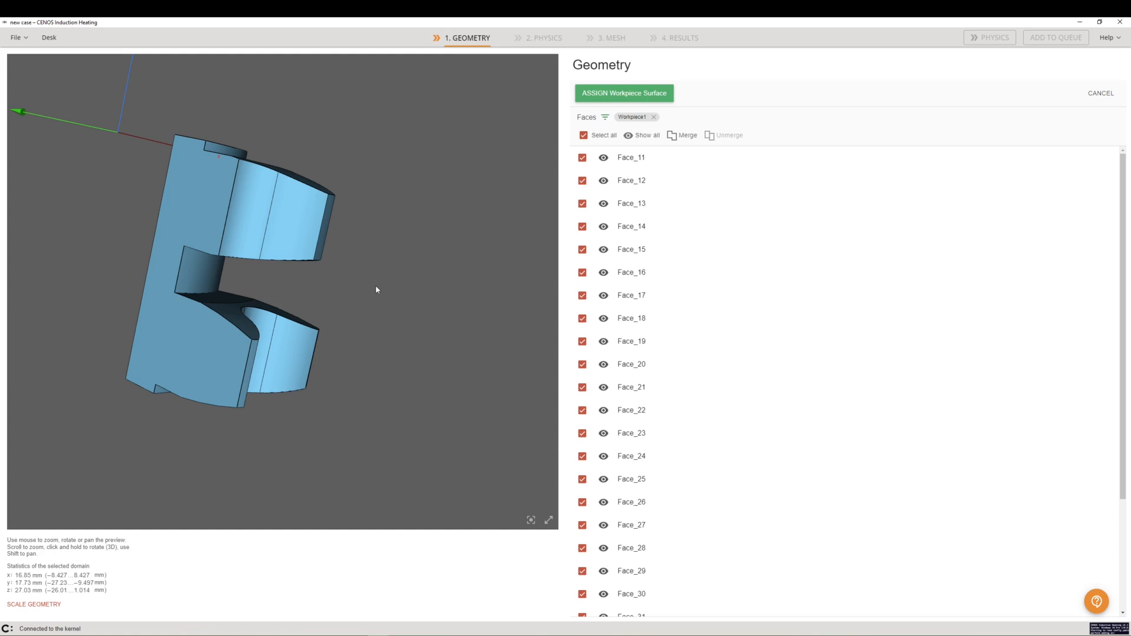
left_click(175, 361)
left_click_drag(393, 367, 212, 406)
left_click_drag(379, 441, 302, 442)
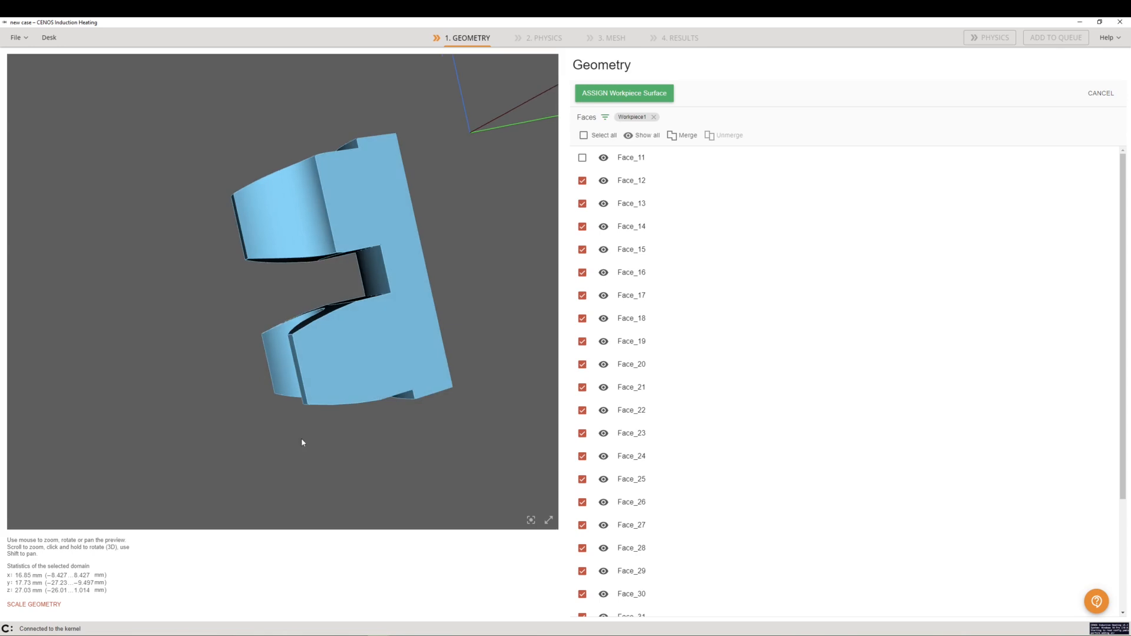
left_click(380, 358)
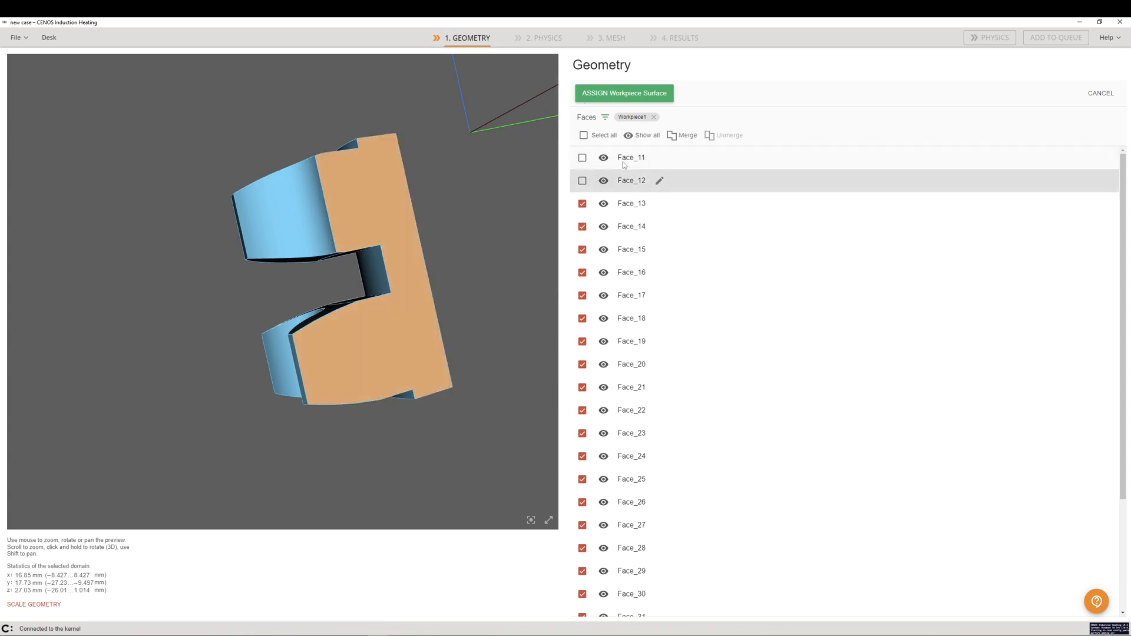
left_click(619, 96)
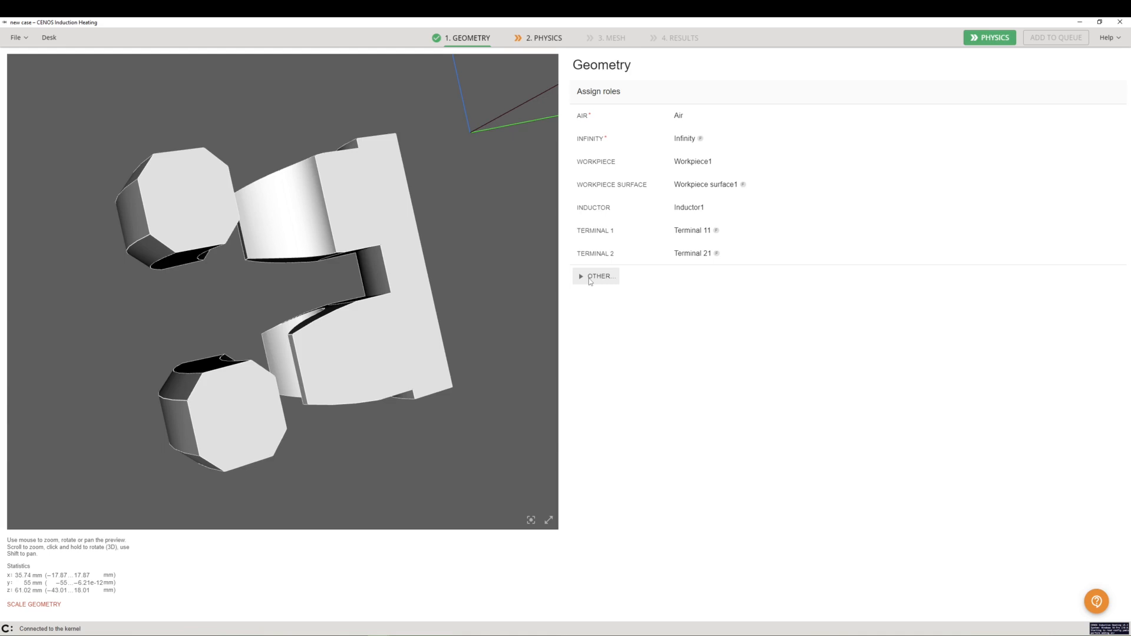
Add a Workpiece Symmetry role and assign the gear slice's two flat cut faces, Face_11 and Face_12, to it
left_click(591, 281)
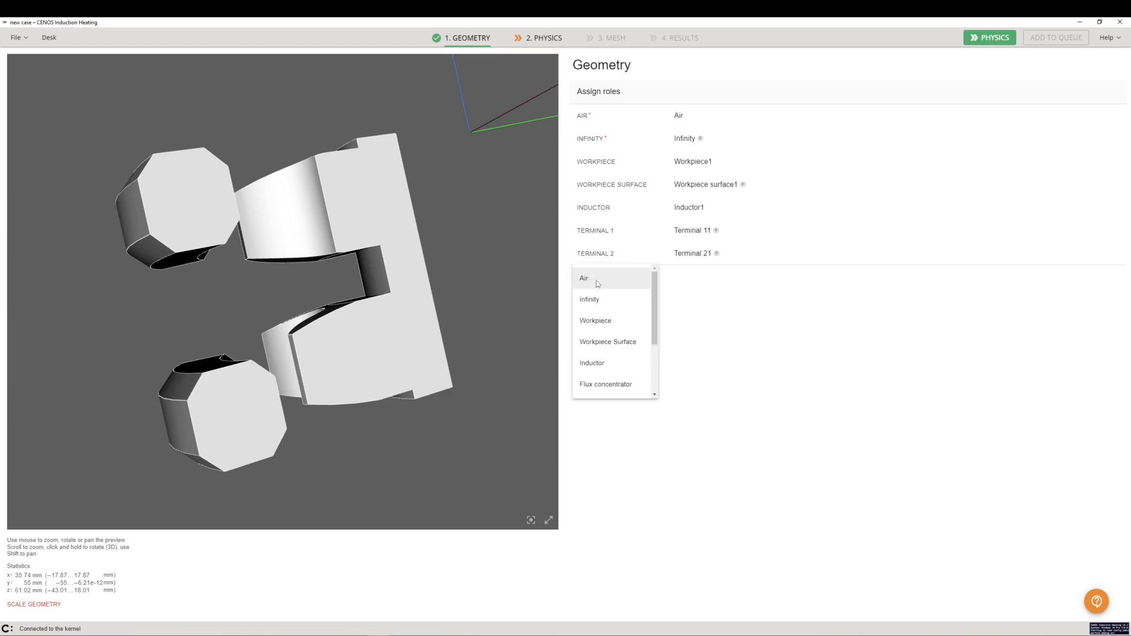
scroll(618, 344, "down", 4)
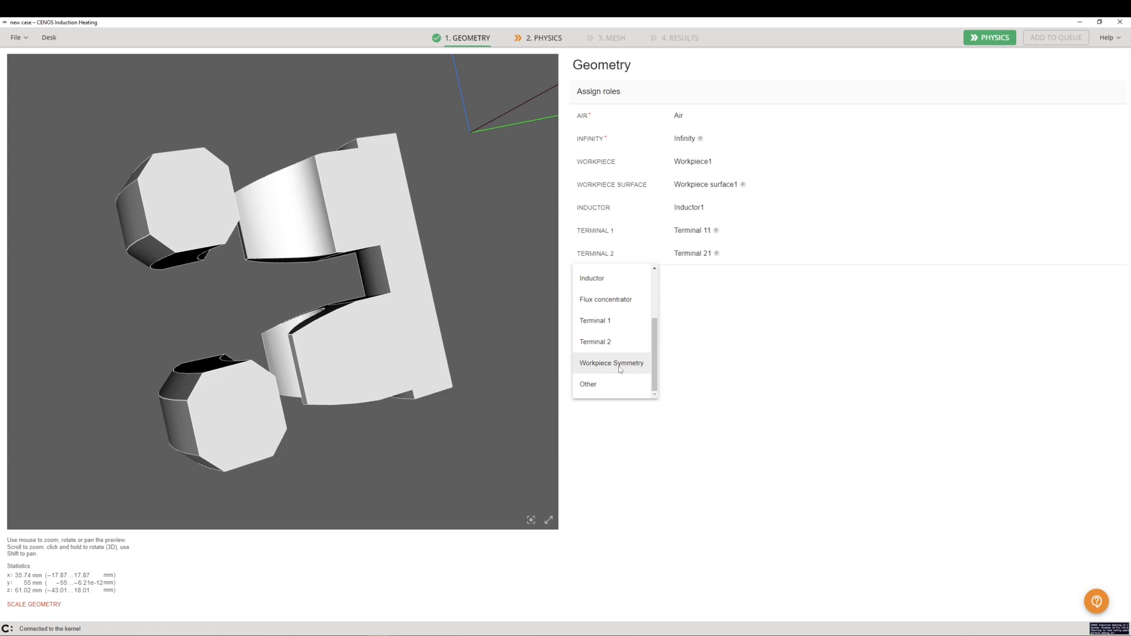
left_click(612, 363)
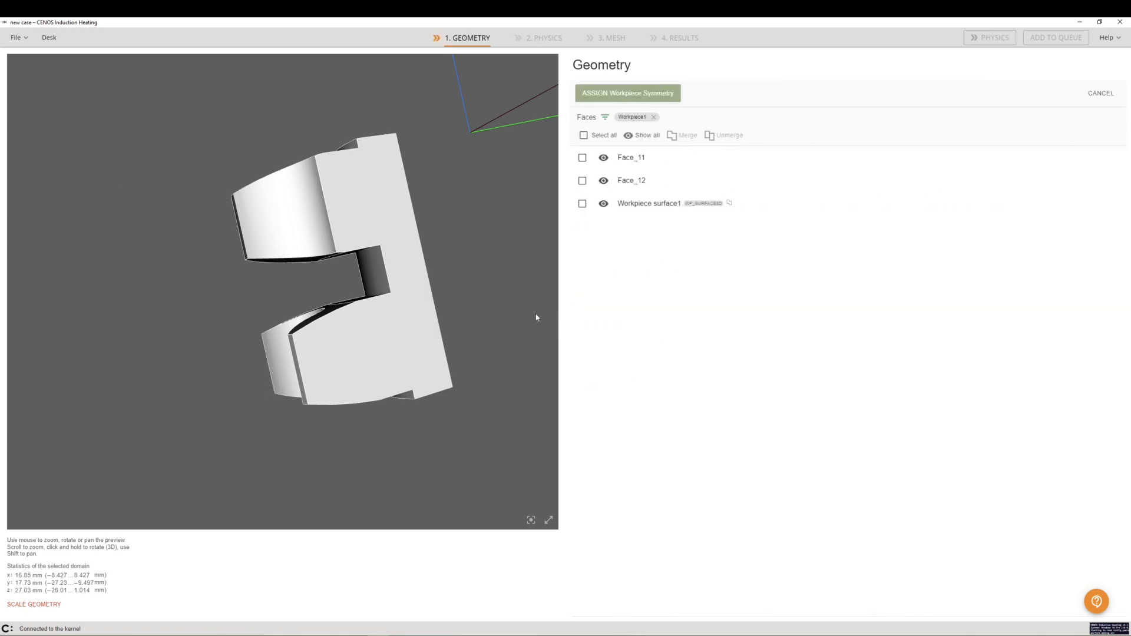
left_click(581, 158)
left_click(581, 181)
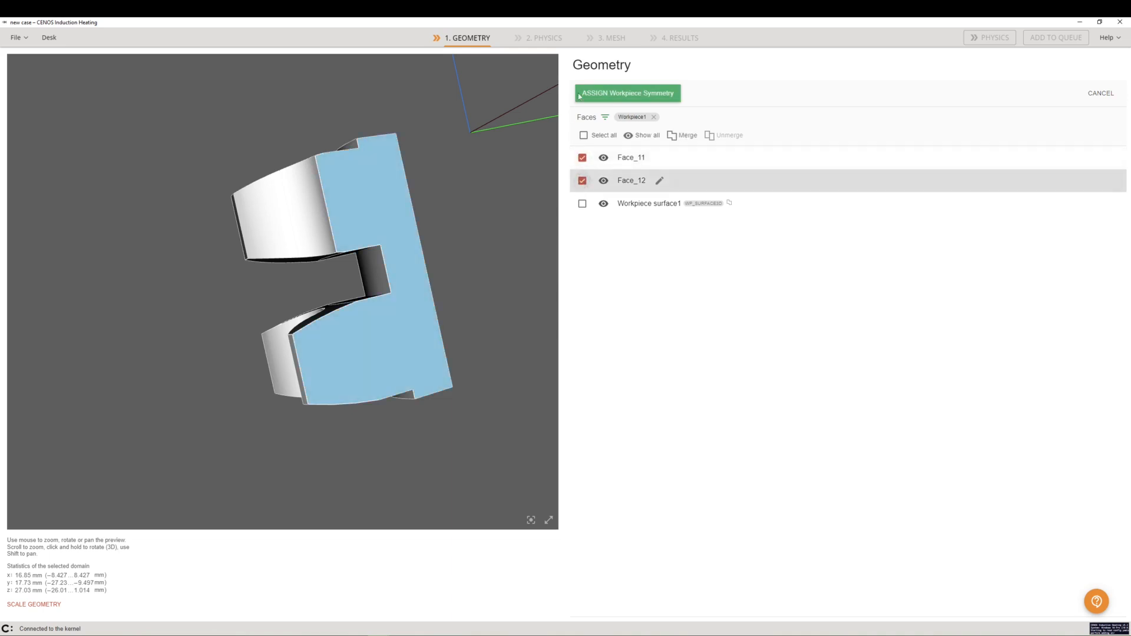
left_click(607, 95)
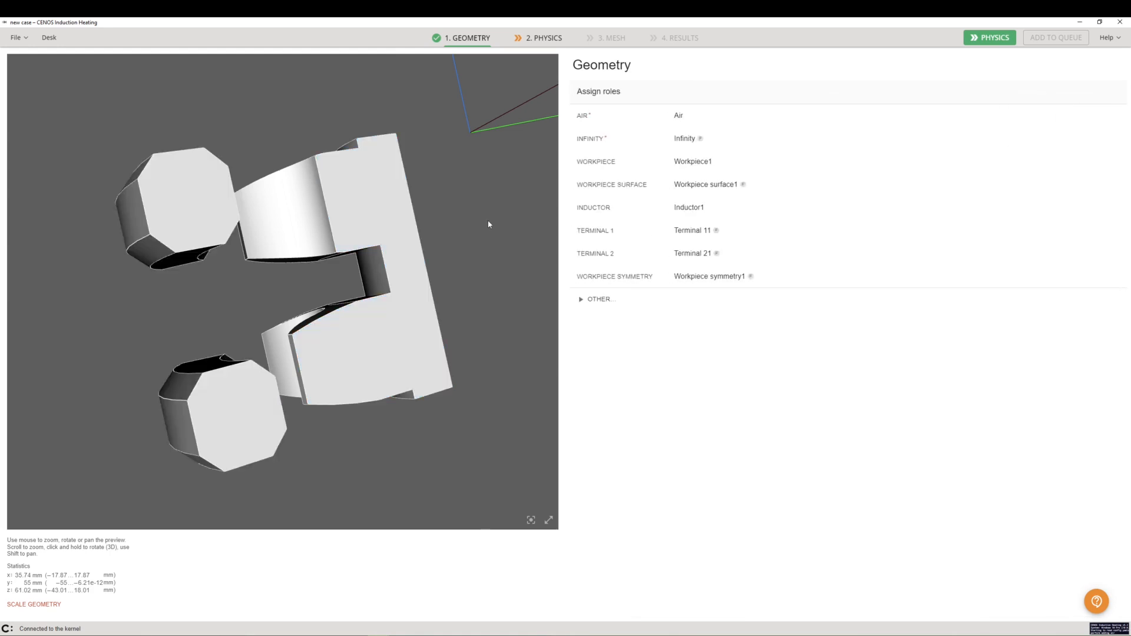
Open the Infinity role's face list and unmerge the existing Infinity face group
left_click(592, 140)
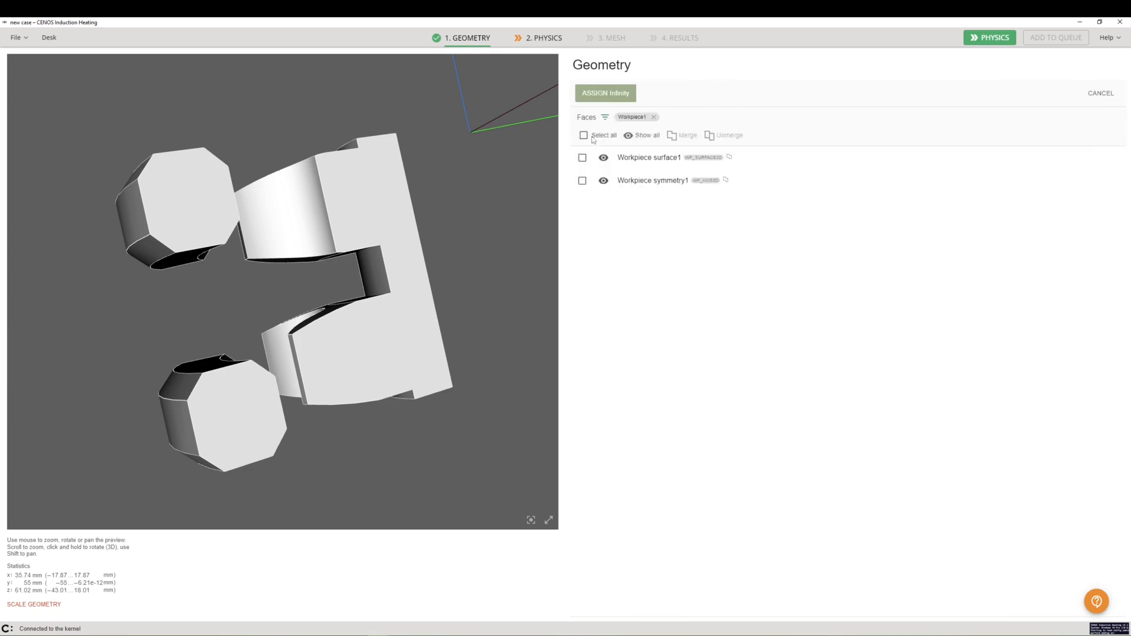
left_click(653, 117)
scroll(582, 500, "down", 1)
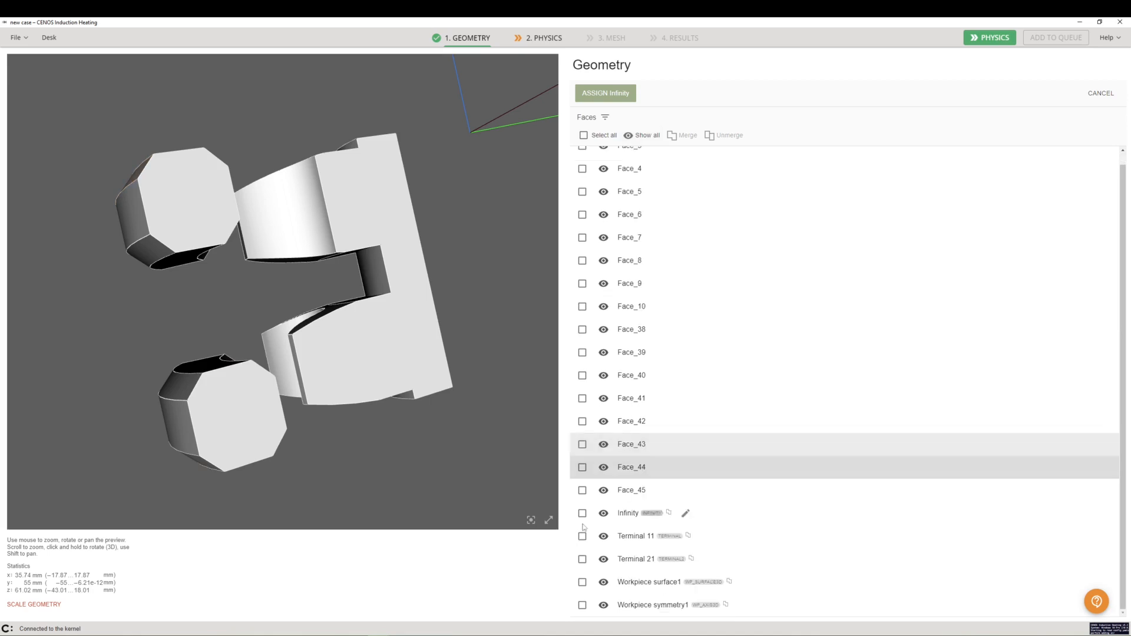
left_click(582, 512)
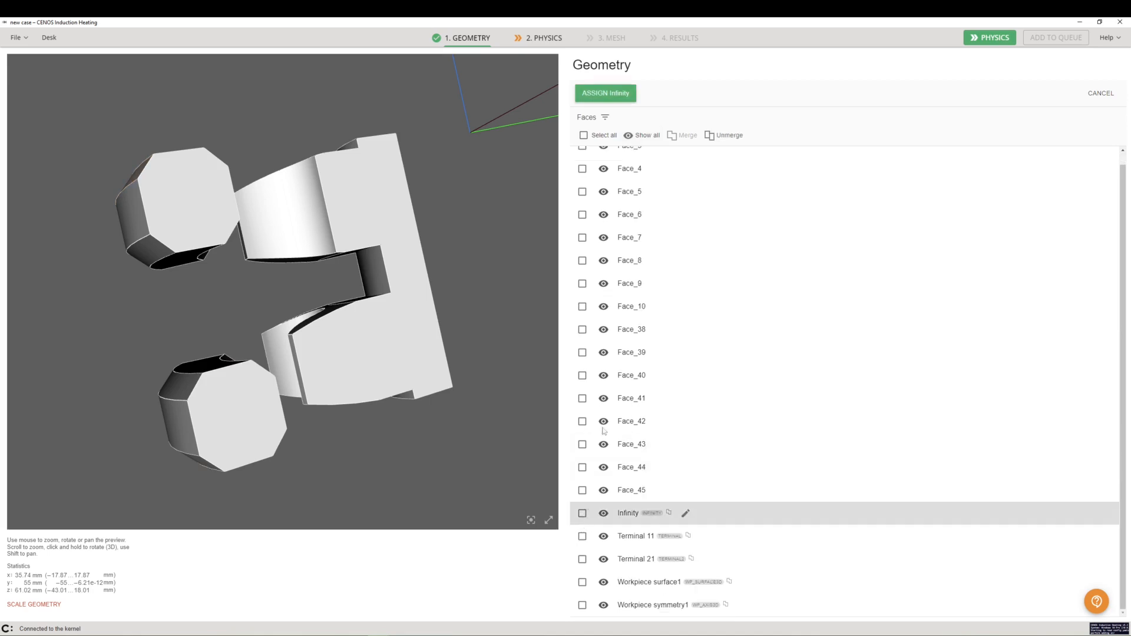
left_click(723, 141)
left_click(607, 357)
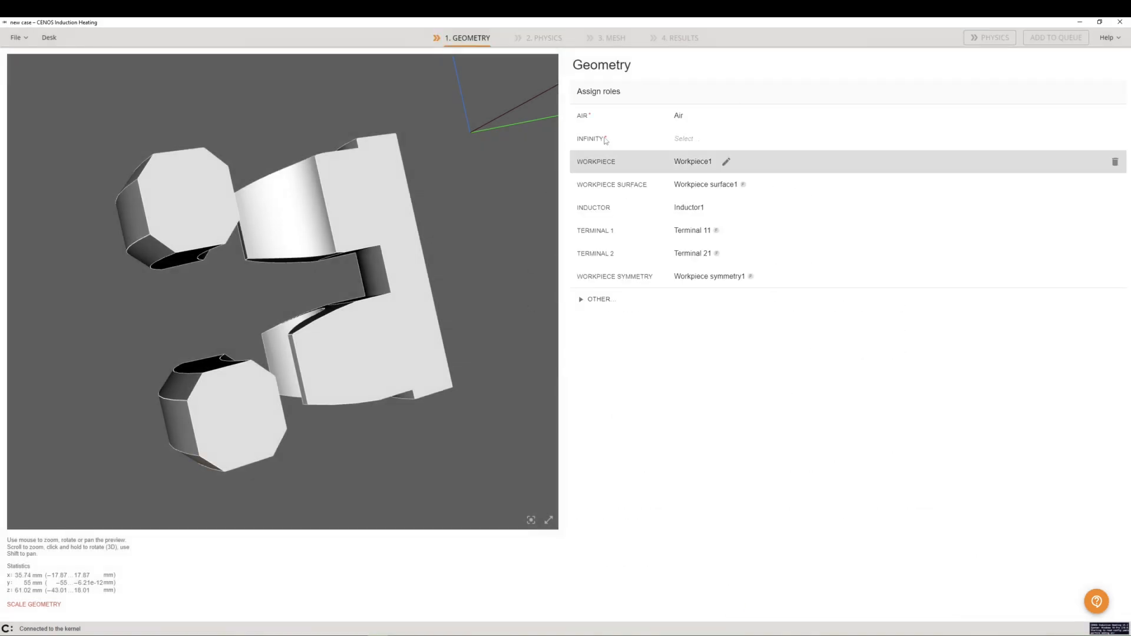
Assign the slanted outer face of the air box to the Infinity role
left_click(606, 140)
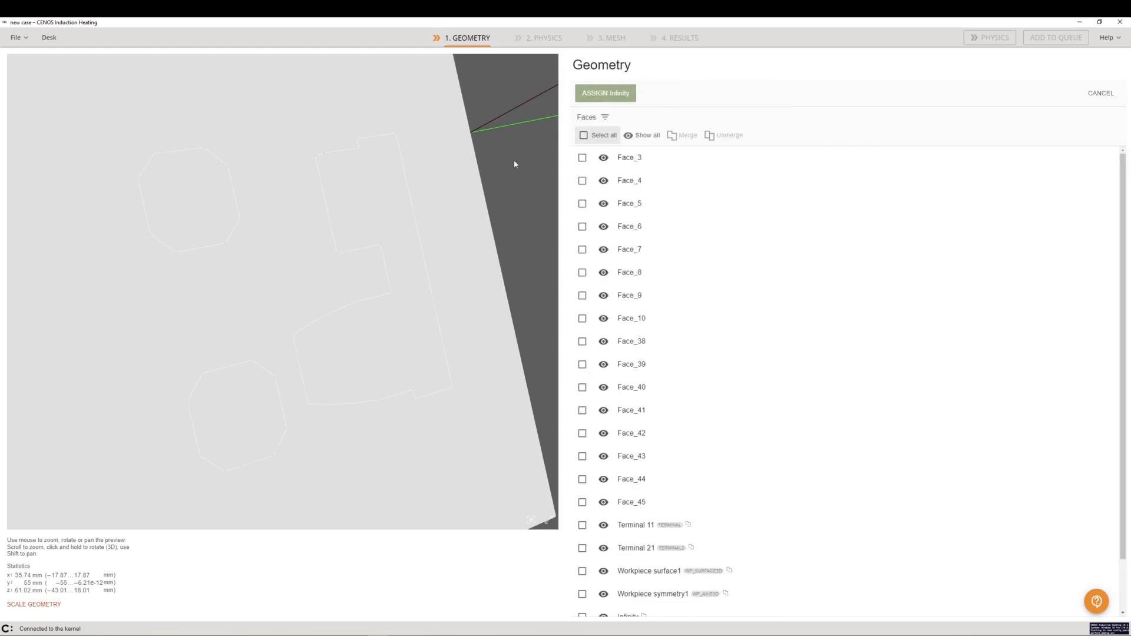
scroll(291, 297, "down", 6)
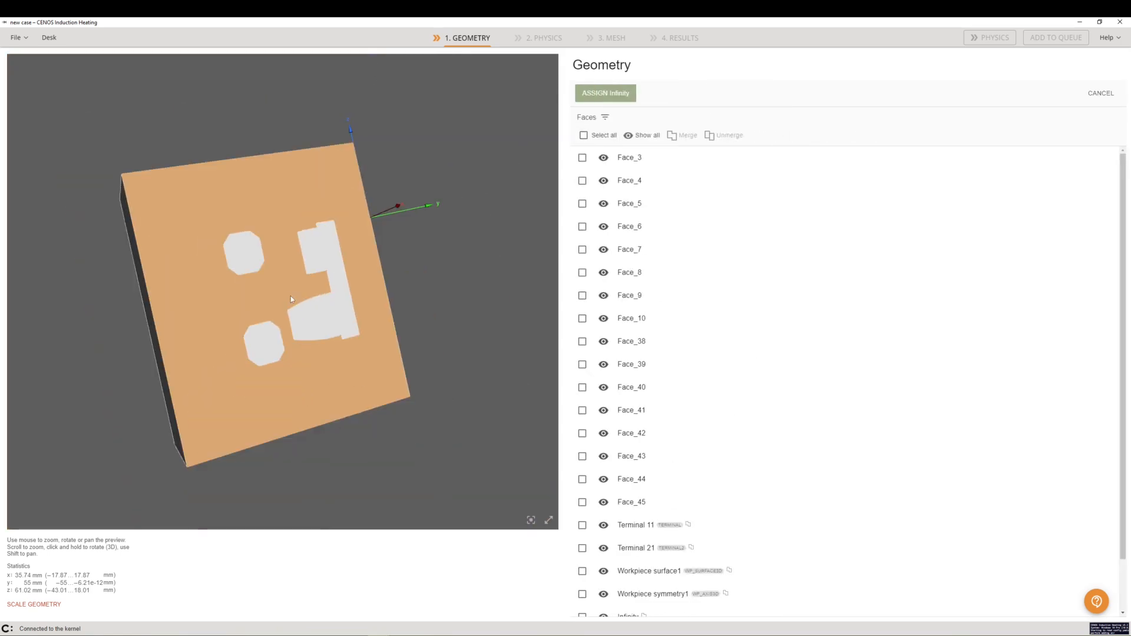
left_click_drag(90, 311, 202, 235)
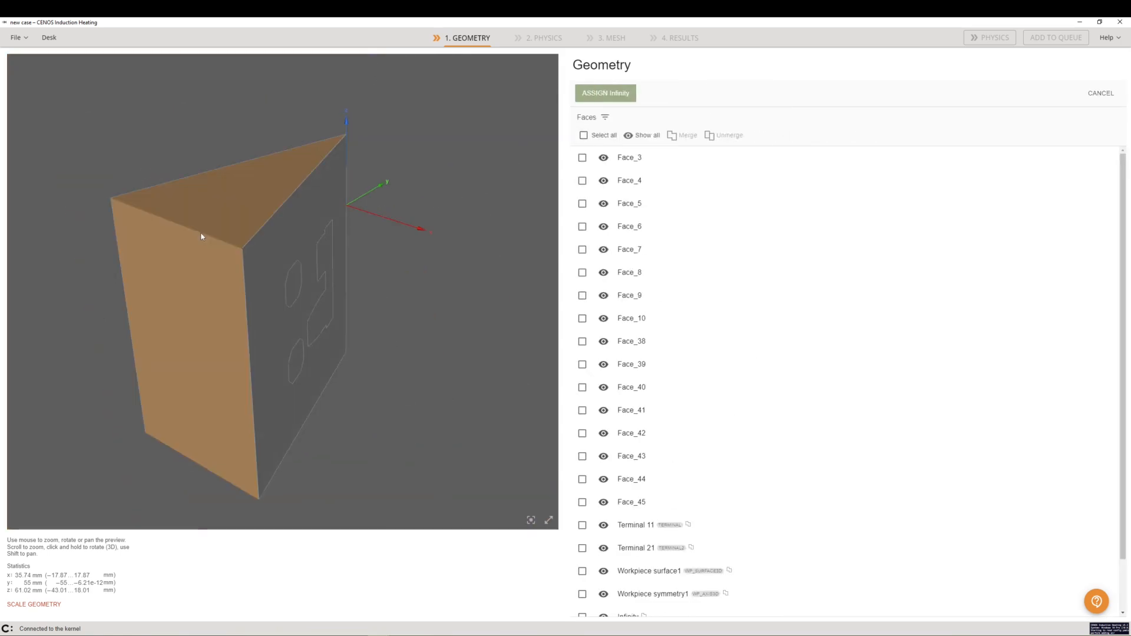
left_click(202, 234)
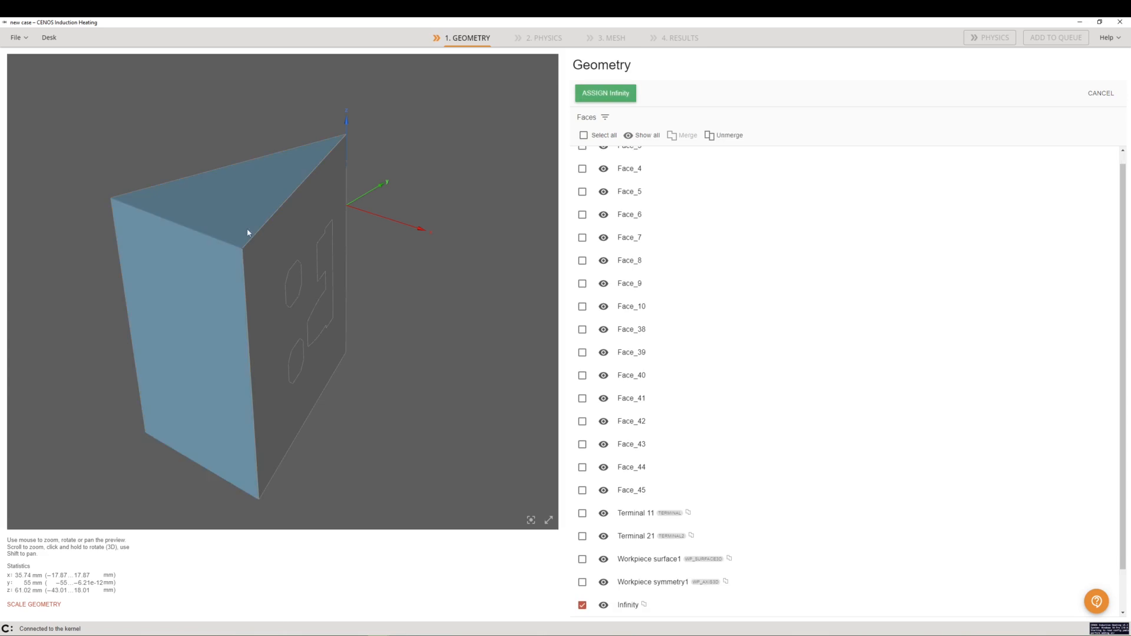
left_click(596, 99)
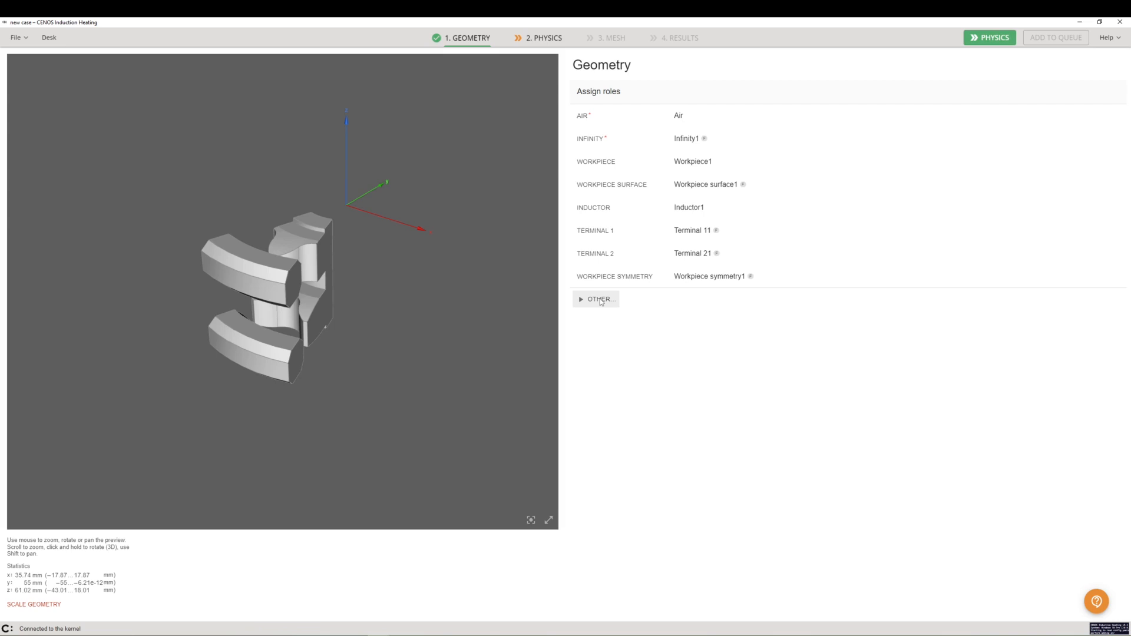
Add an Other role and assign the air box's two flat cut-plane faces to it
left_click(601, 299)
scroll(605, 359, "down", 2)
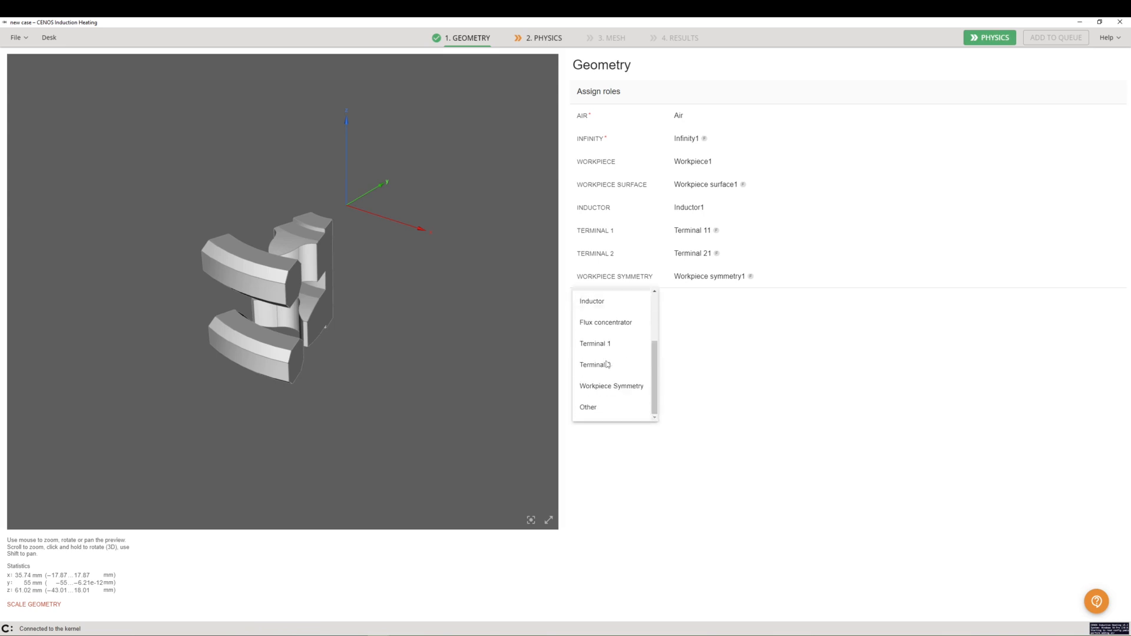
left_click(603, 408)
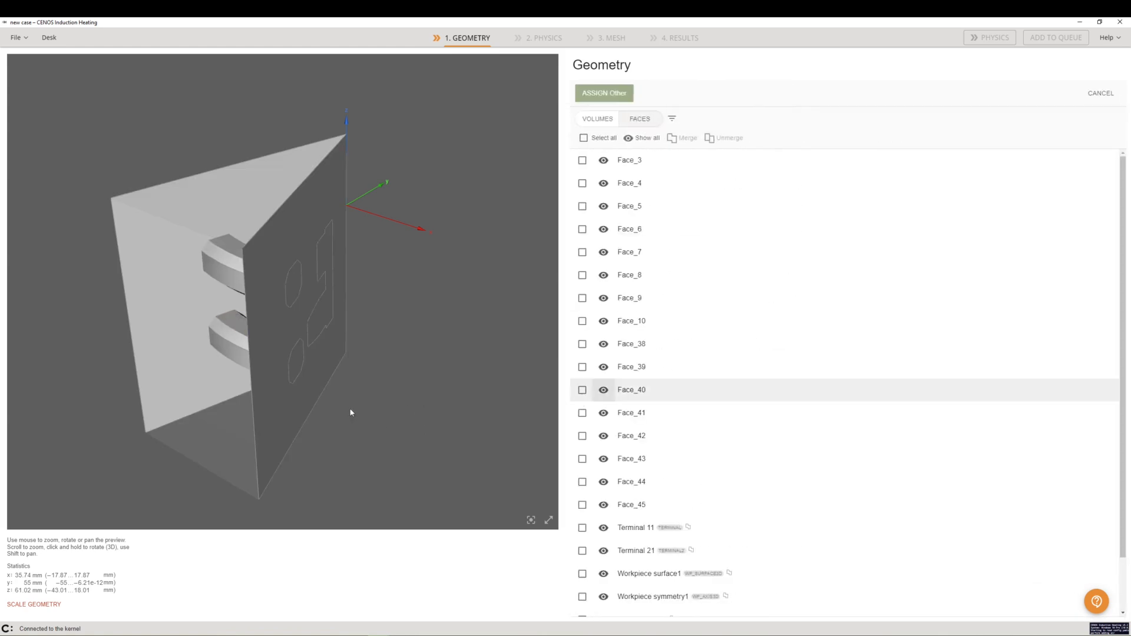
left_click(169, 368)
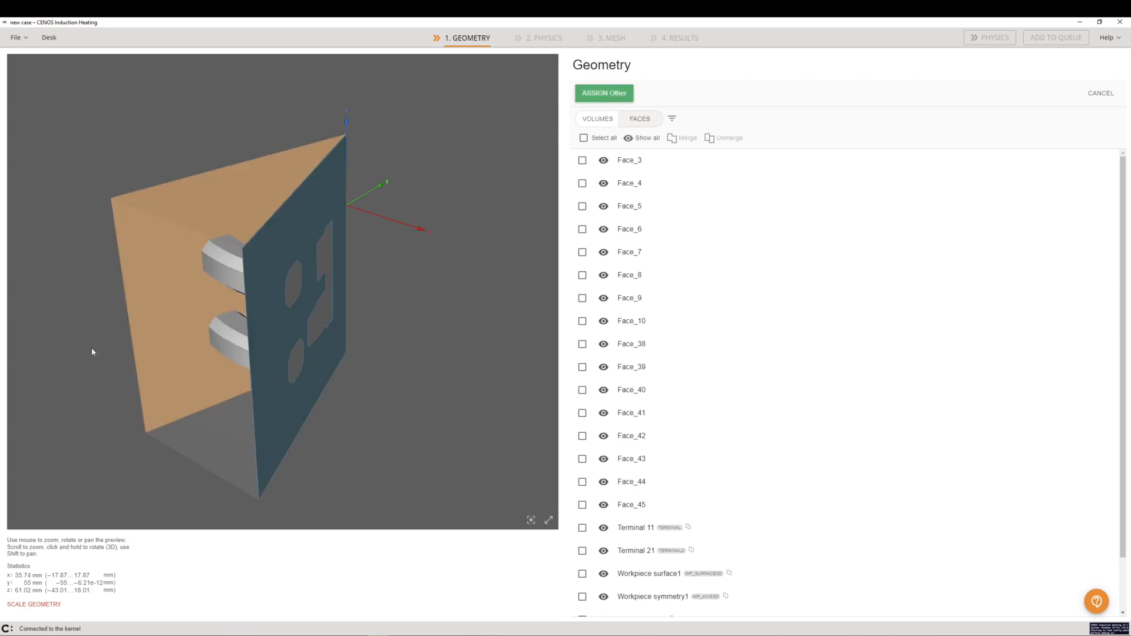
left_click(239, 360)
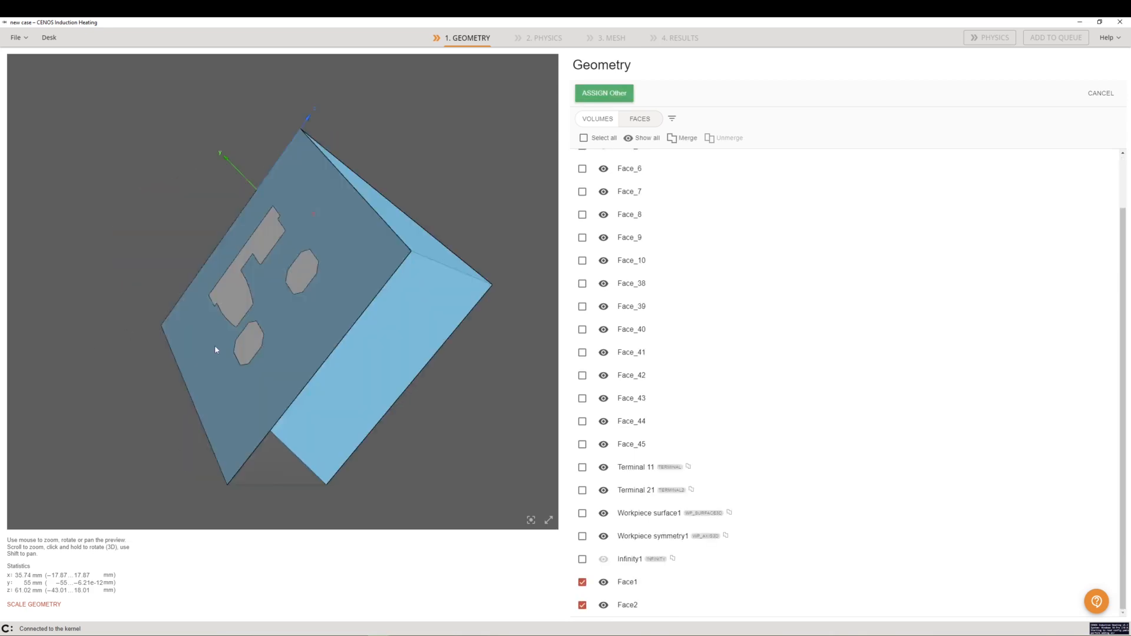
left_click_drag(215, 345, 251, 348)
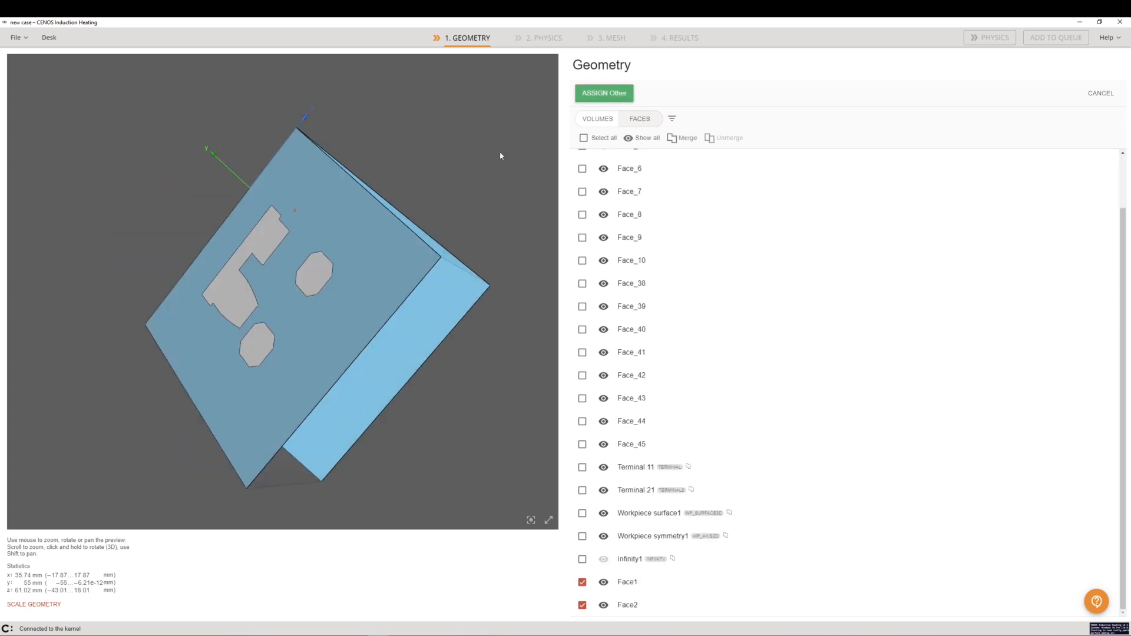
left_click(618, 100)
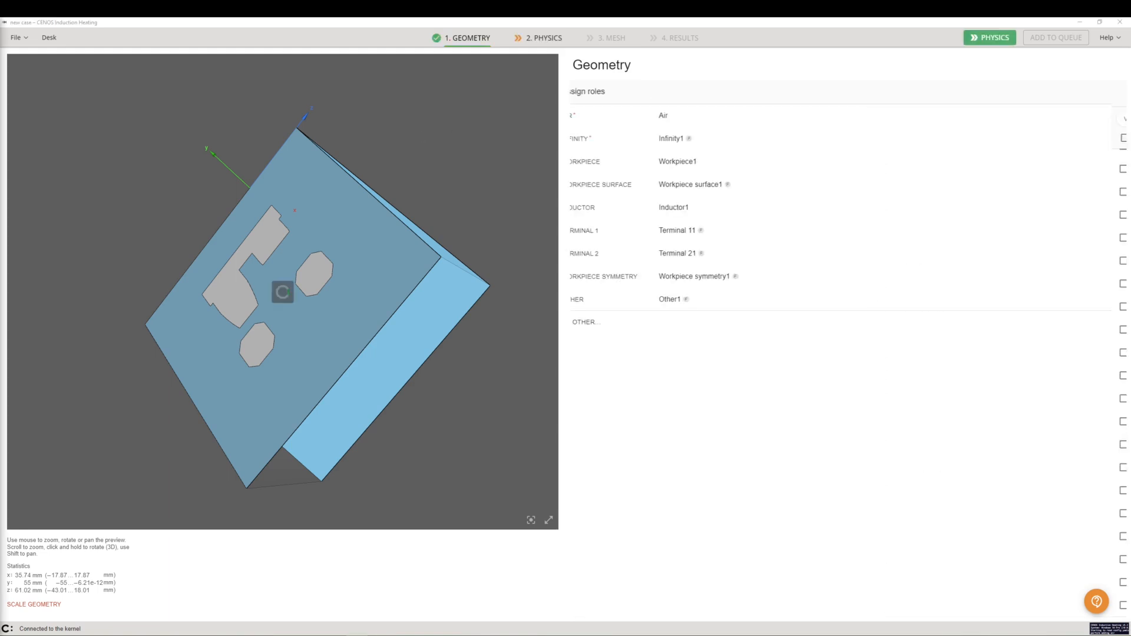
In the physics simulation control, set the symmetry to Slice
left_click_drag(441, 271, 306, 277)
mouse_move(723, 304)
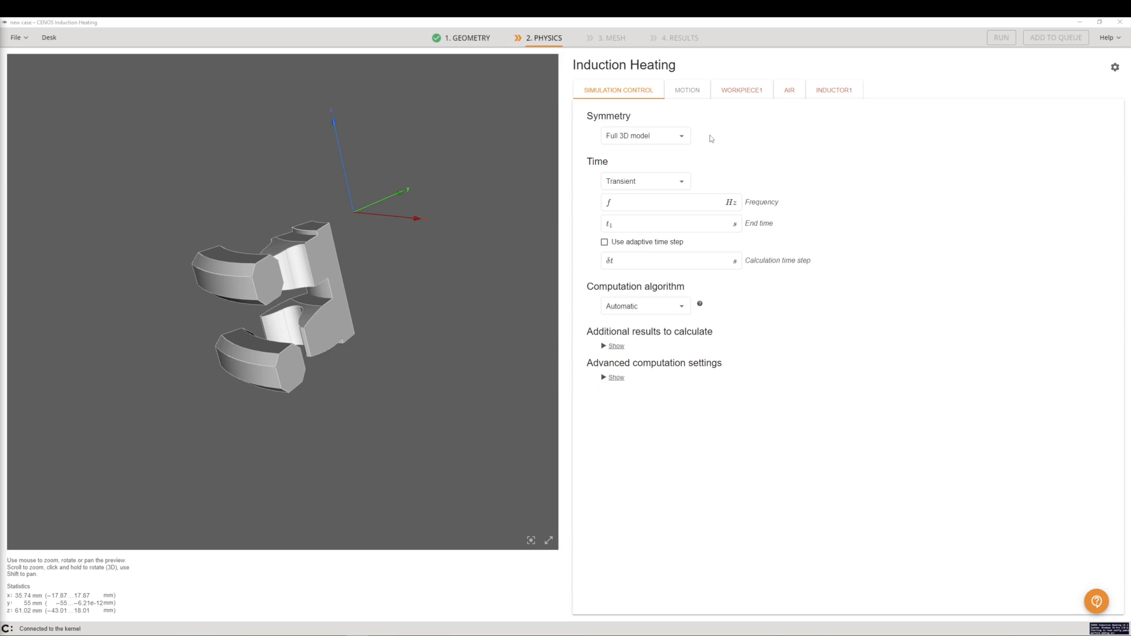
left_click(672, 136)
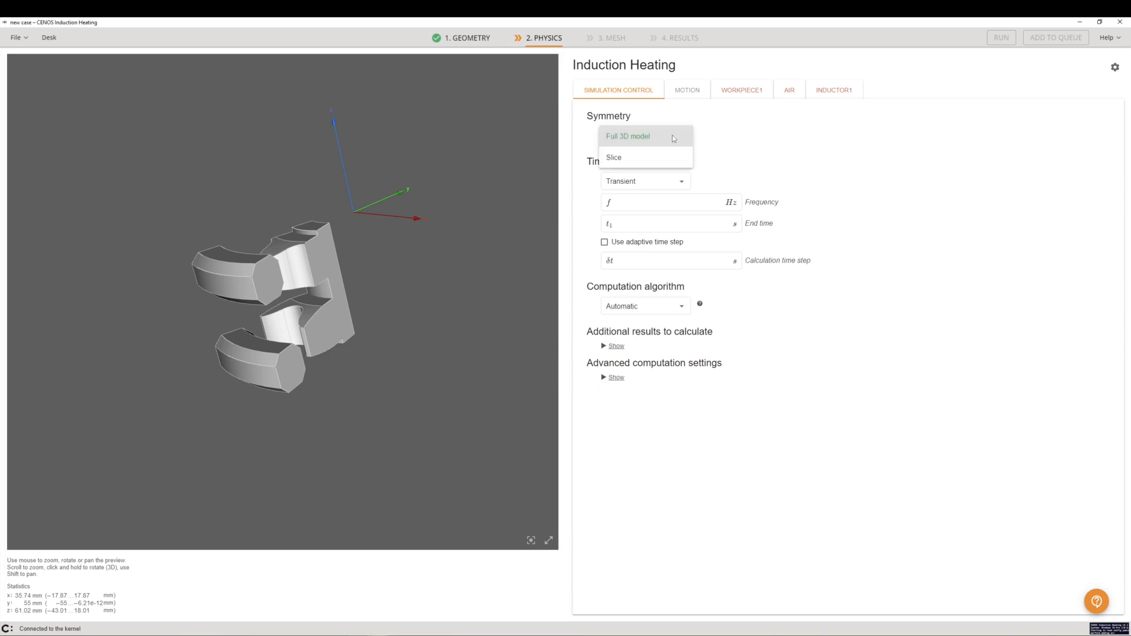
left_click(641, 159)
key("BackSpace")
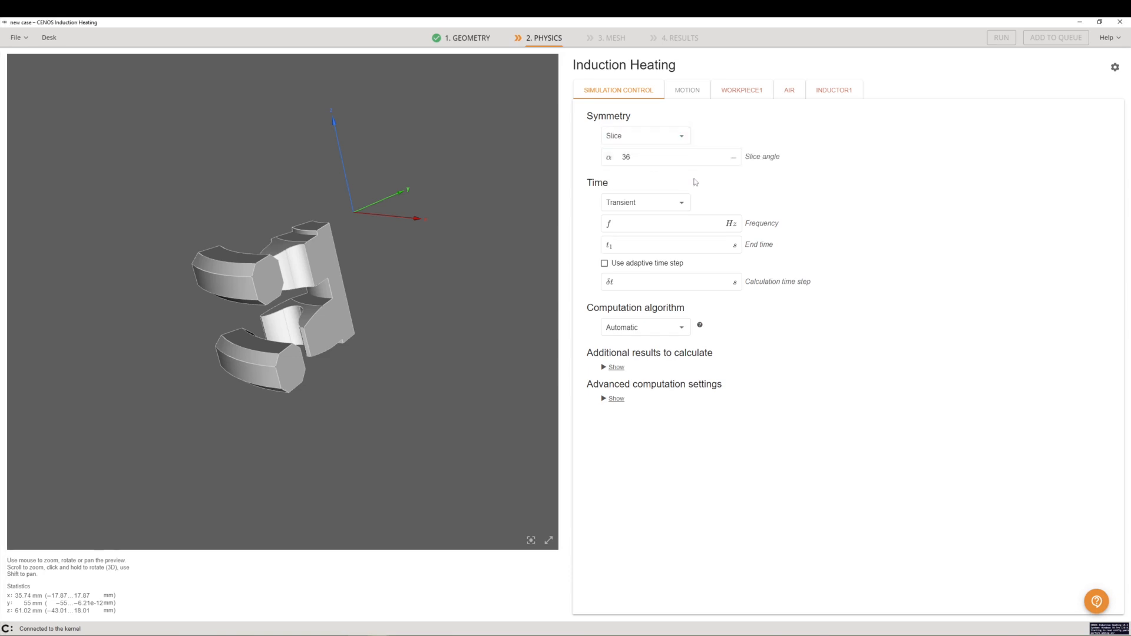
Set the frequency to 20000 Hz, the end time to 3 s, and the calculation time step to 0.1 s
left_click(668, 224)
type("200")
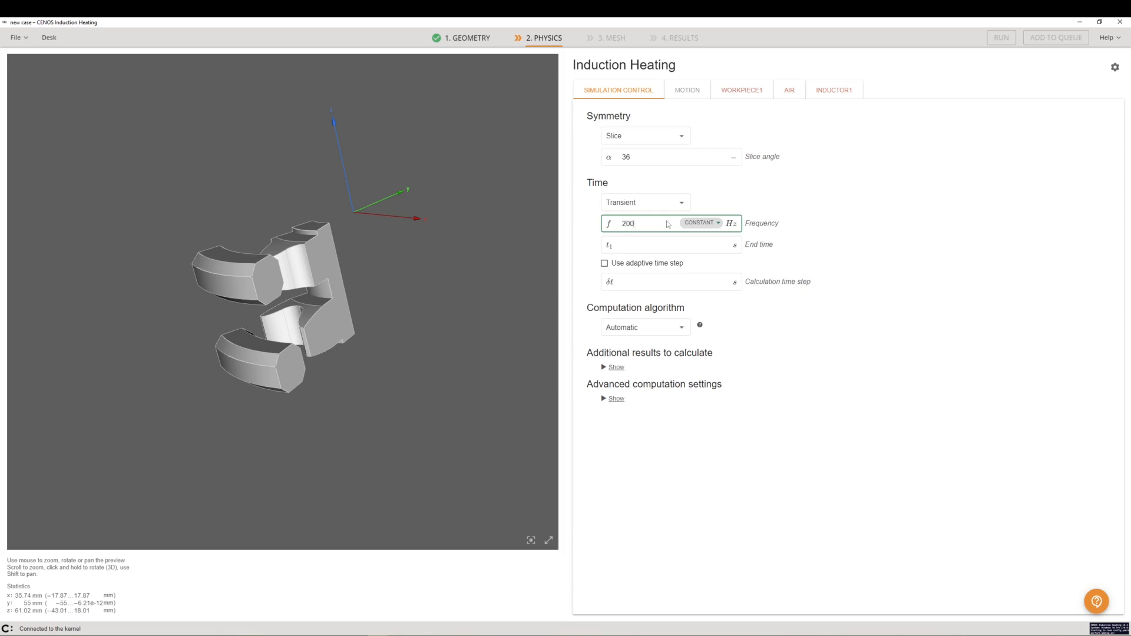
type("00")
left_click(648, 245)
type("3")
left_click(639, 283)
type("0.1")
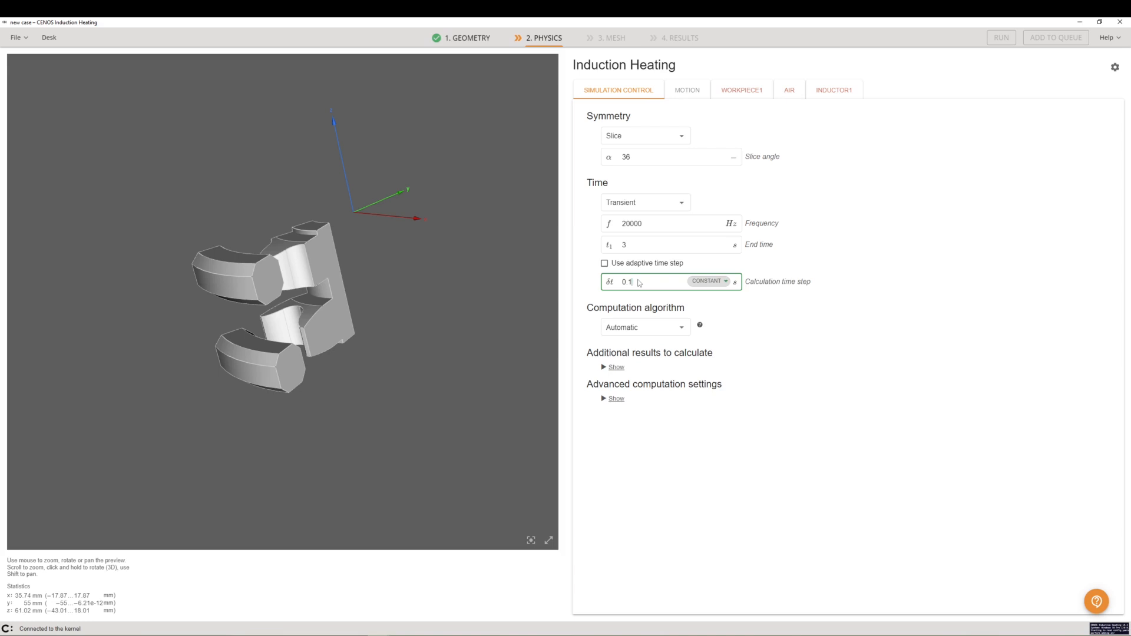
left_click(858, 264)
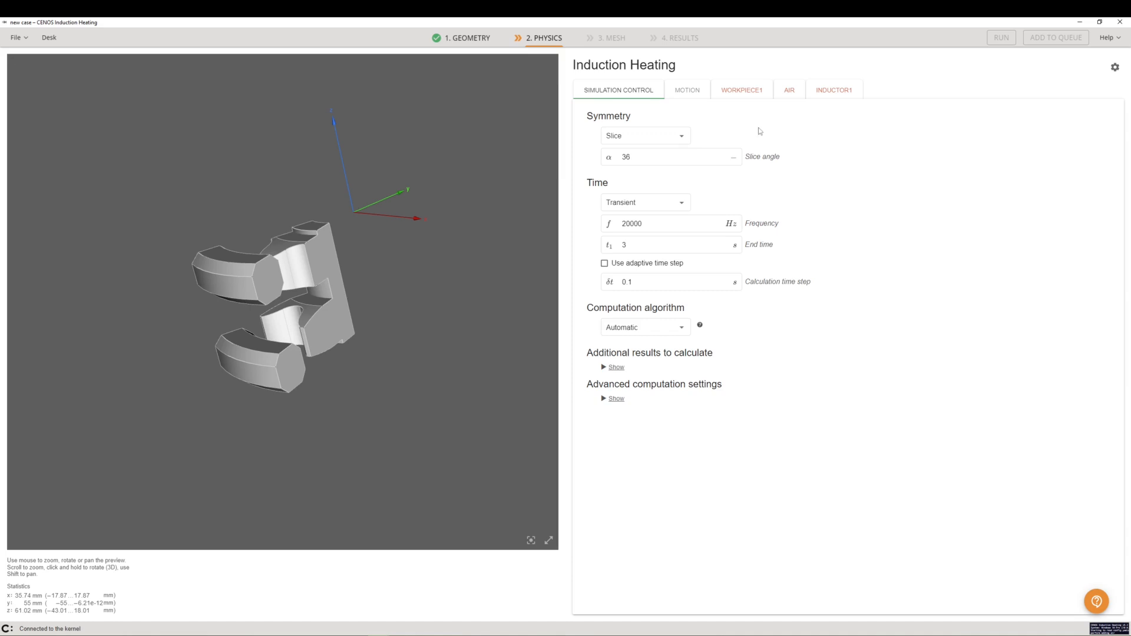
Assign the material Medium carbon steel 1045 to the workpiece
left_click(738, 94)
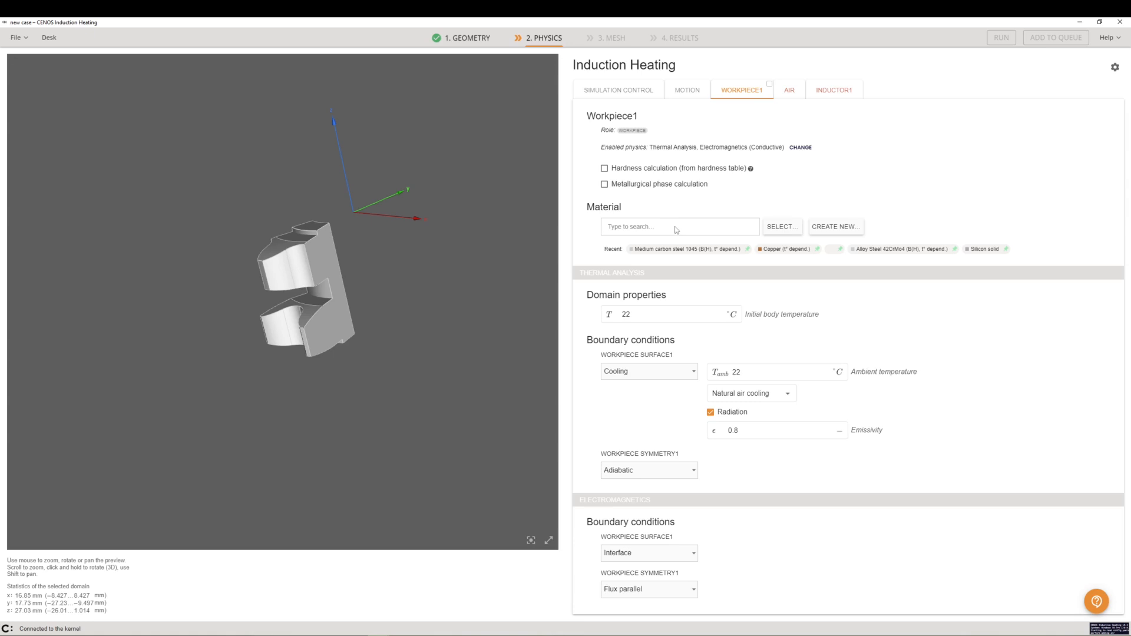
left_click(676, 228)
type("1045")
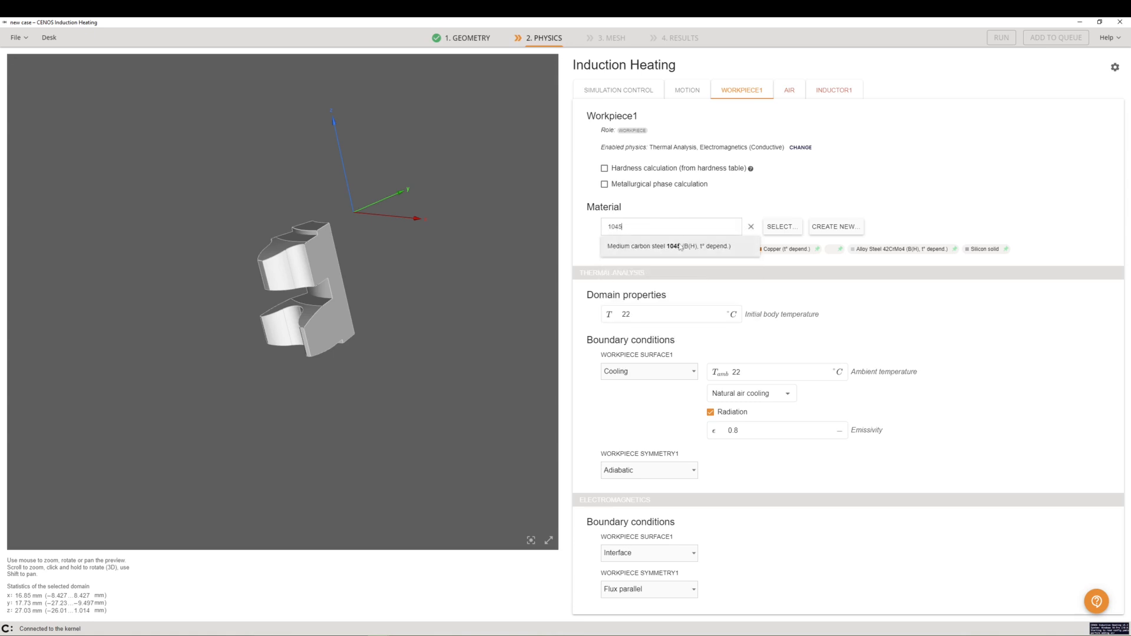
left_click(680, 247)
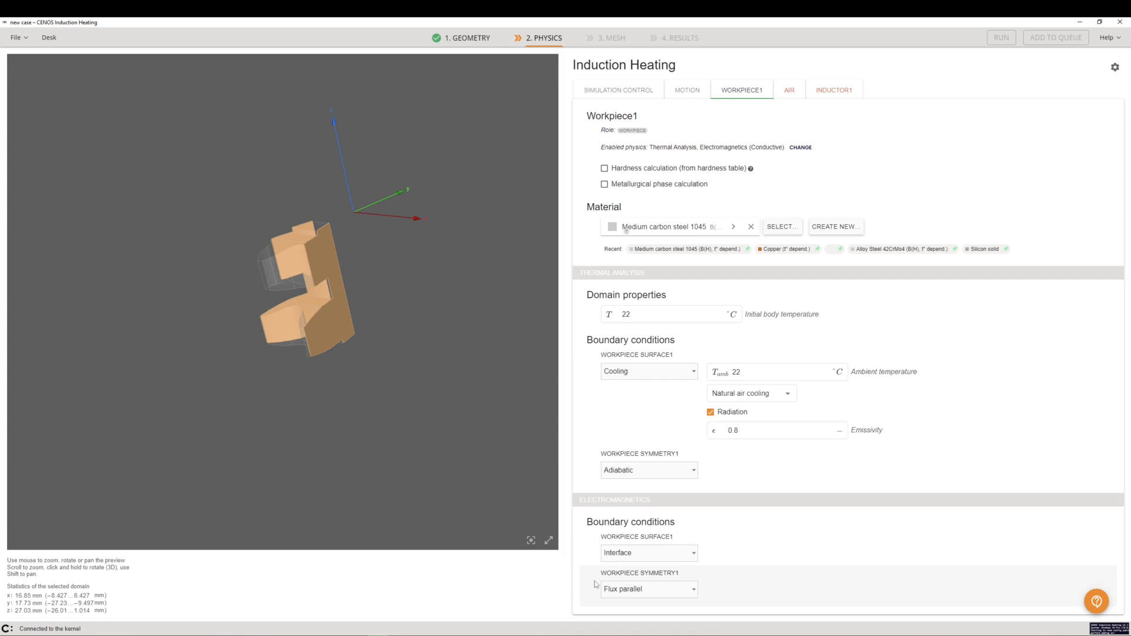
Set the inductor's terminal 11 boundary condition to Power with a value of 3700 W
left_click(842, 93)
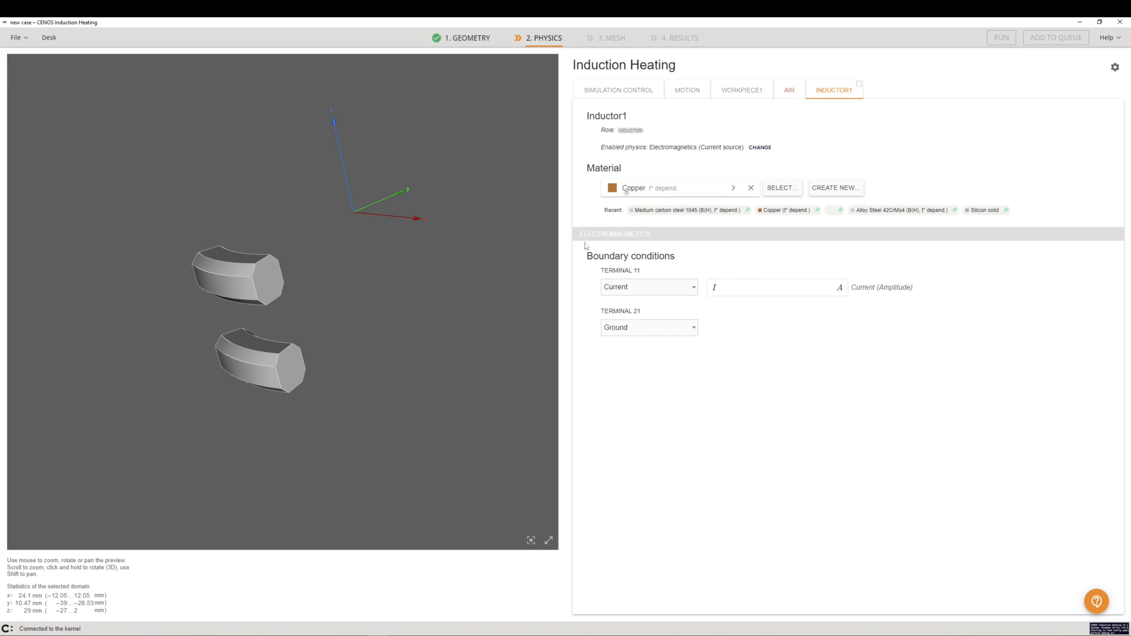
left_click(633, 288)
left_click(644, 266)
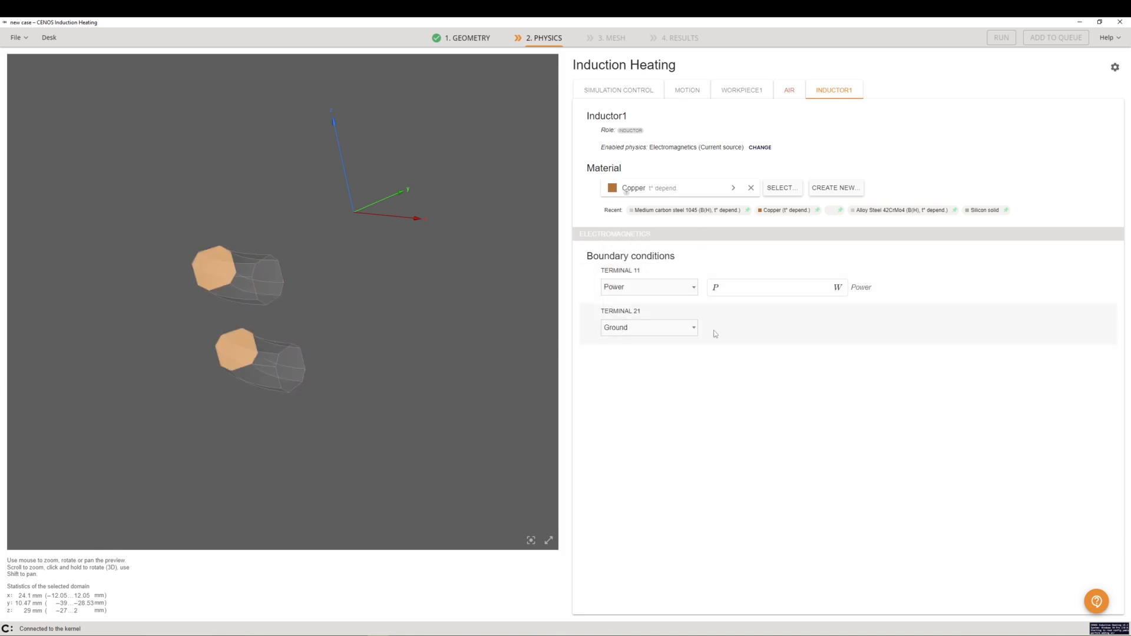
left_click(748, 292)
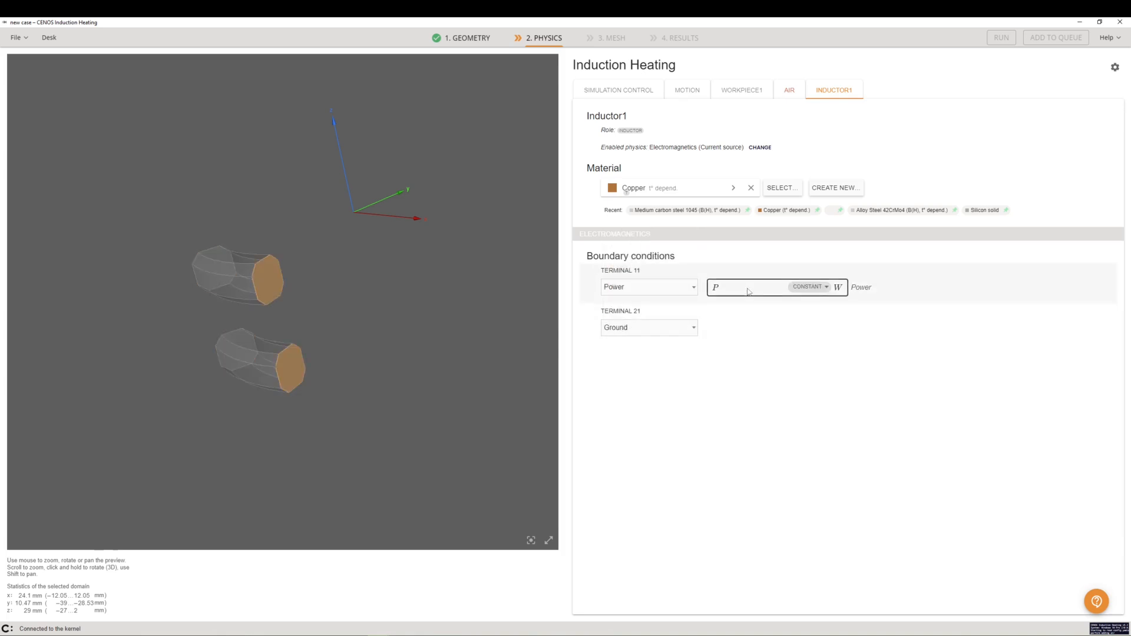
left_click(748, 292)
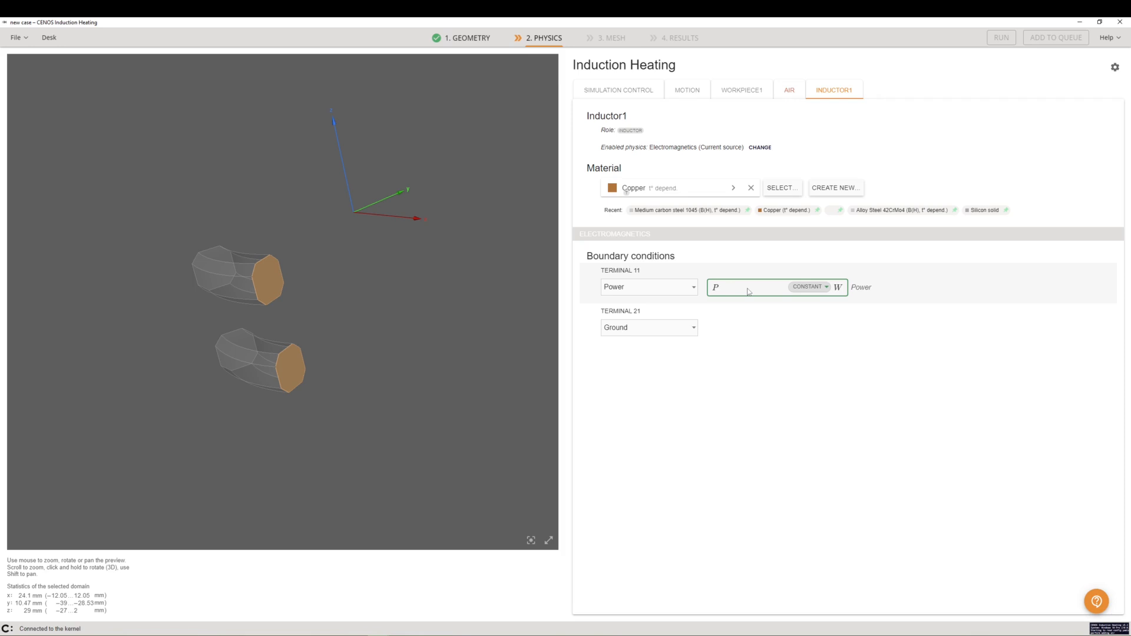
type("00")
left_click(743, 392)
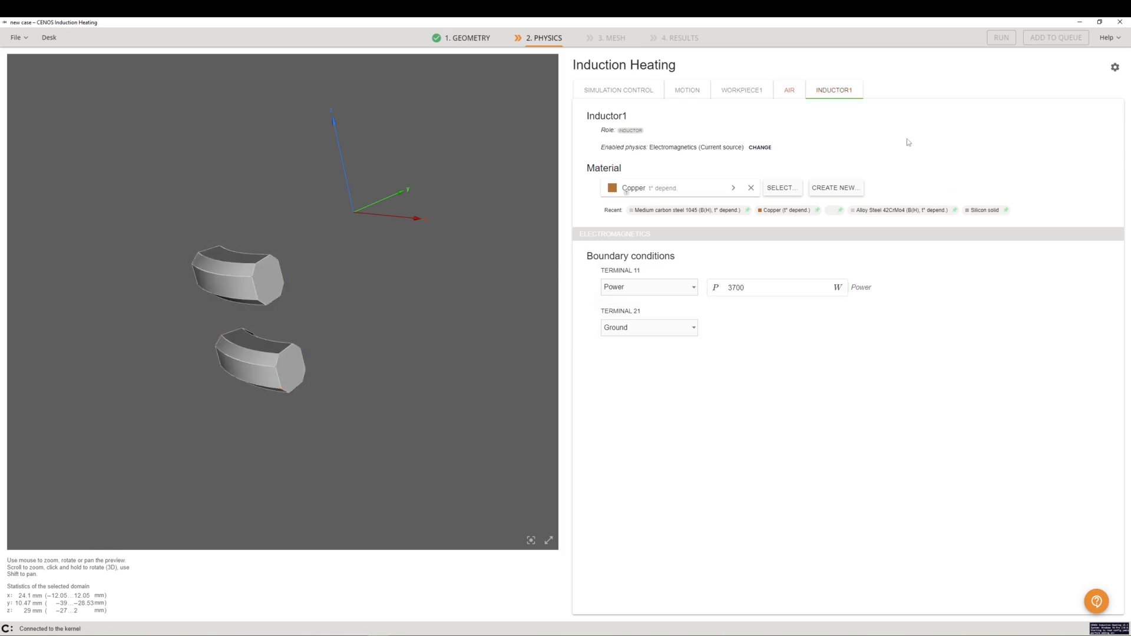
Choose a boundary condition for the air's Other1 cut-plane faces
left_click(793, 93)
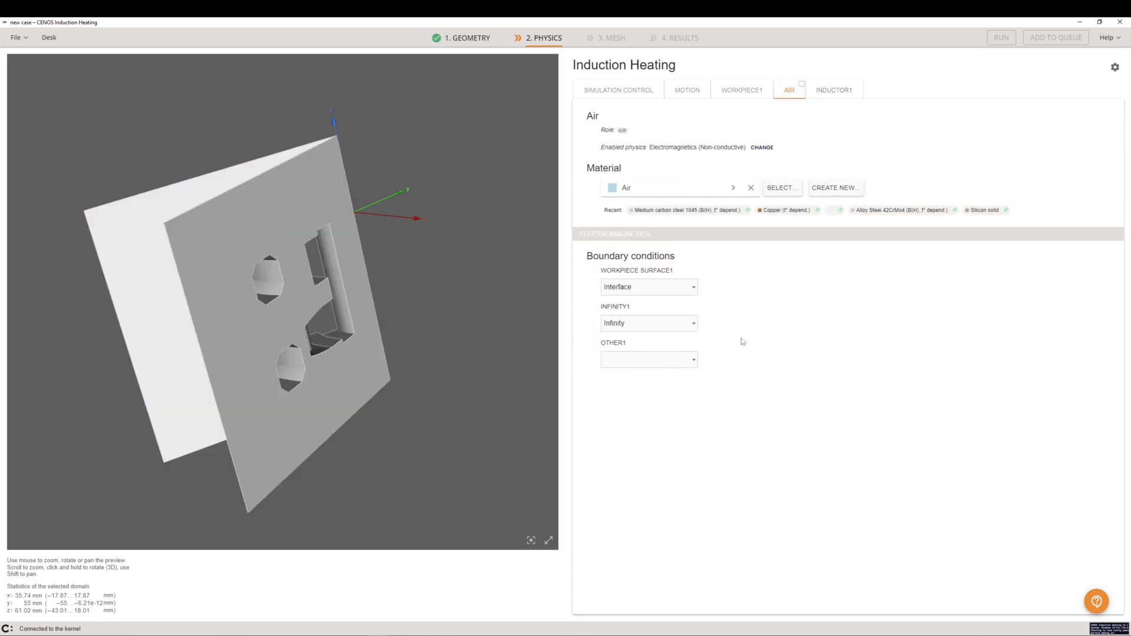
left_click(657, 366)
left_click(656, 374)
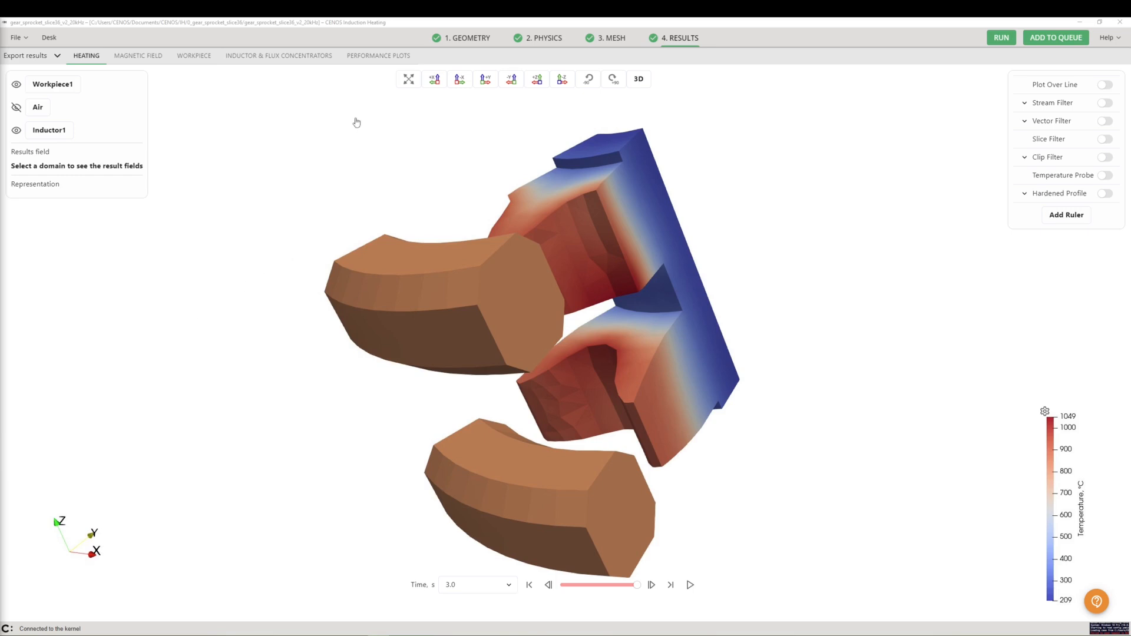
Open the performance plots of the computed results
left_click(378, 56)
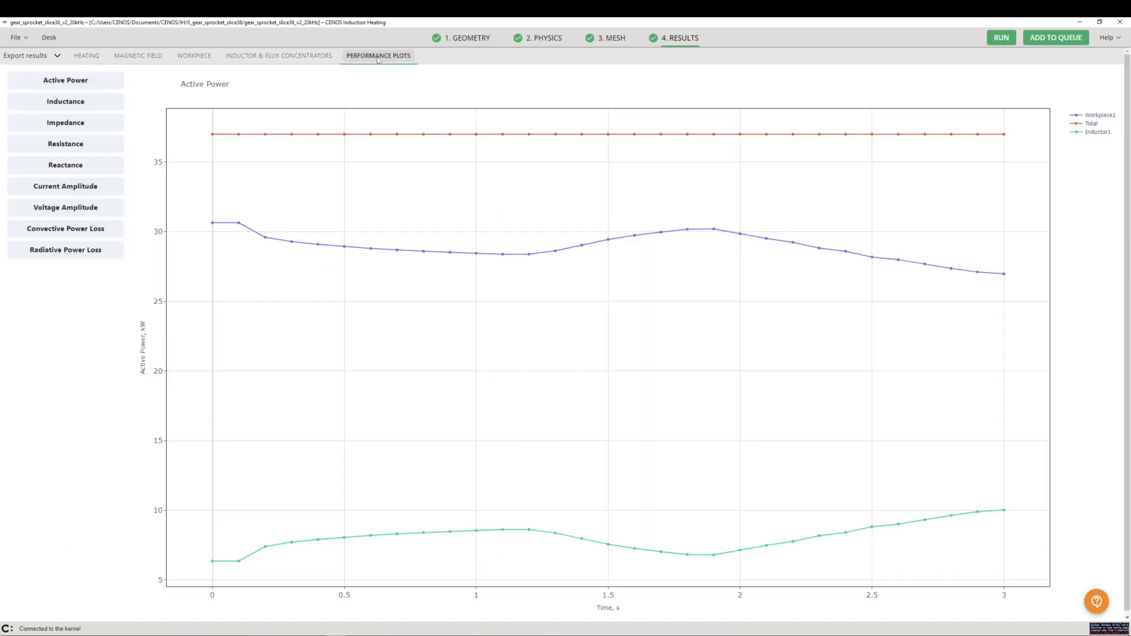